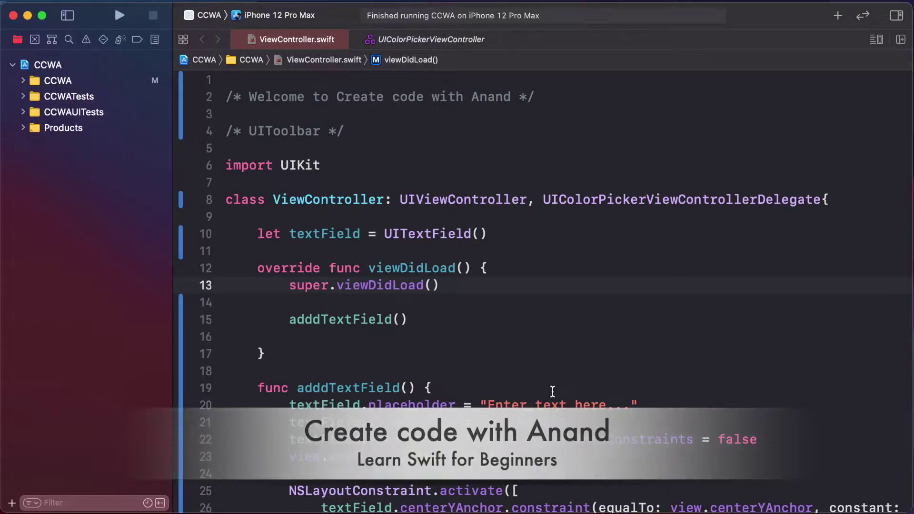
pyautogui.scroll(-5, 544, 392)
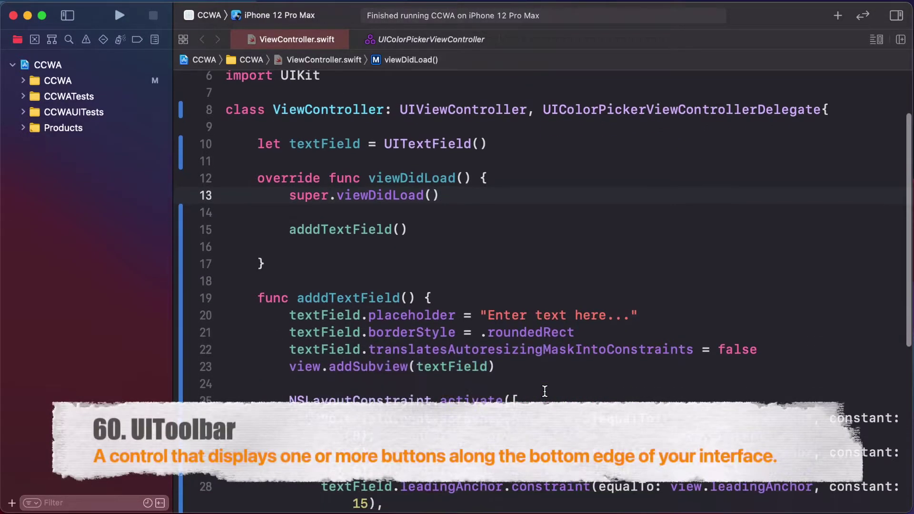
pyautogui.scroll(-4, 544, 392)
pyautogui.scroll(-1, 544, 392)
pyautogui.scroll(-1, 544, 391)
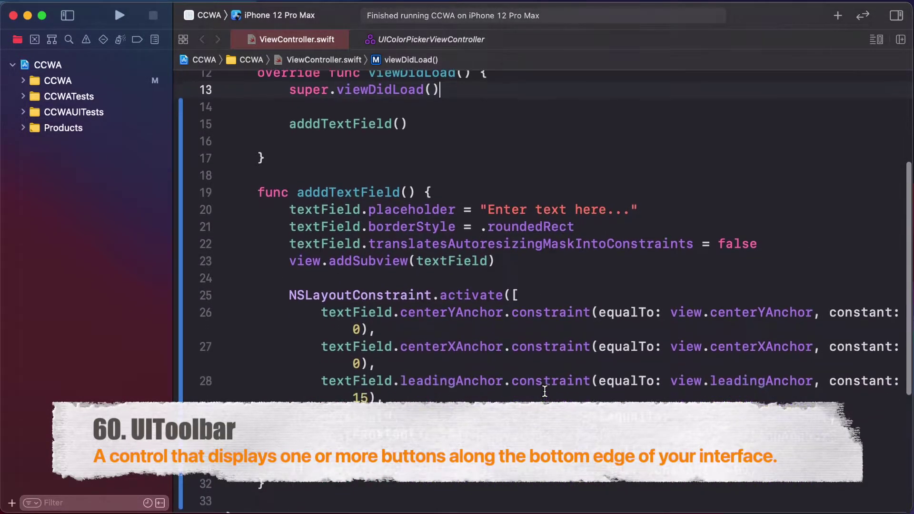
# - Review the adddTextField and viewDidLoad code, then run CCWA on the iPhone 12 Pro Max simulator
pyautogui.moveTo(264, 486); pyautogui.dragTo(240, 195)
pyautogui.scroll(5, 326, 189)
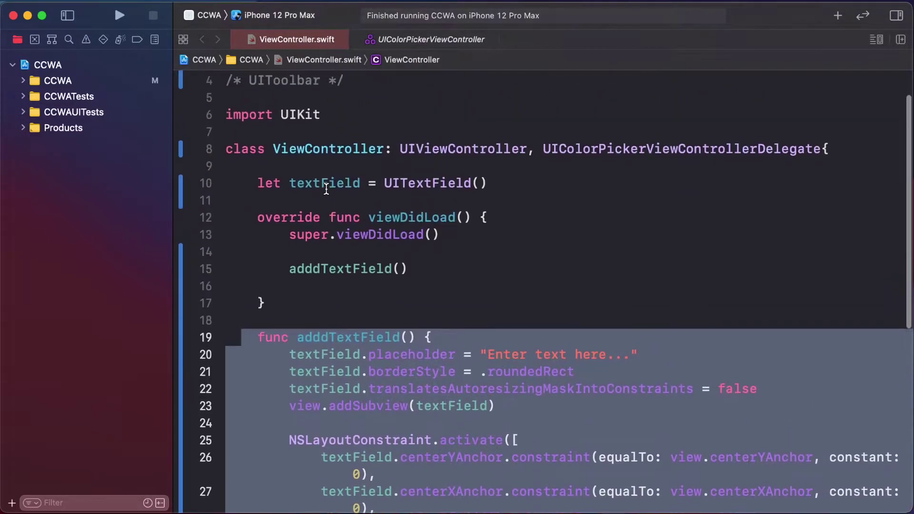
pyautogui.tripleClick(322, 185)
pyautogui.click(342, 272)
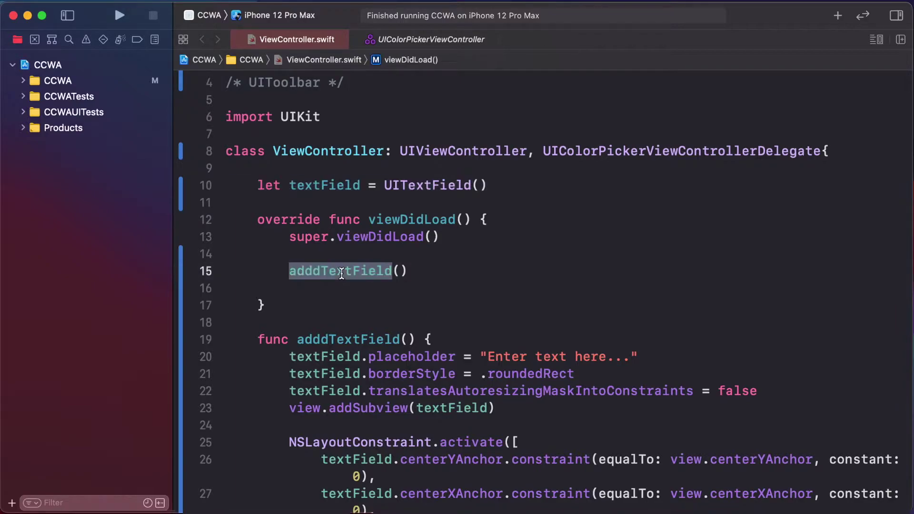
pyautogui.click(377, 376)
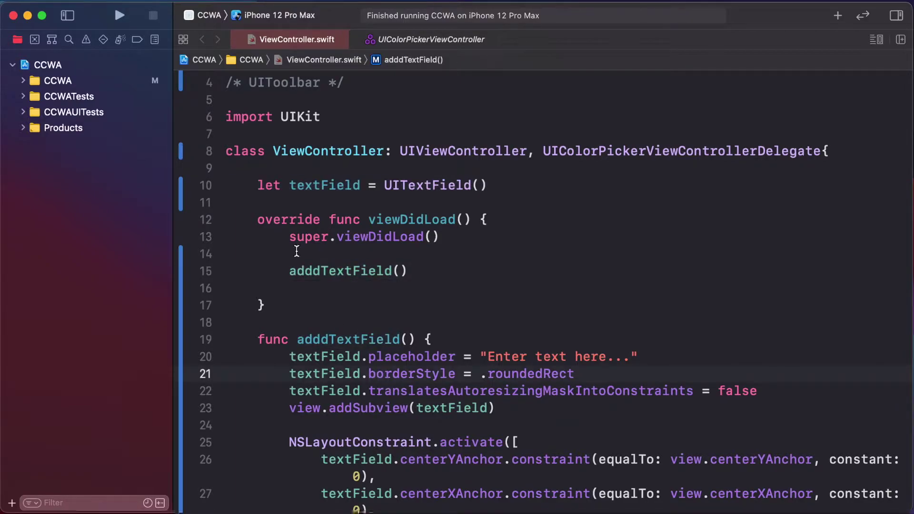
pyautogui.press('super+r')
pyautogui.click(424, 253)
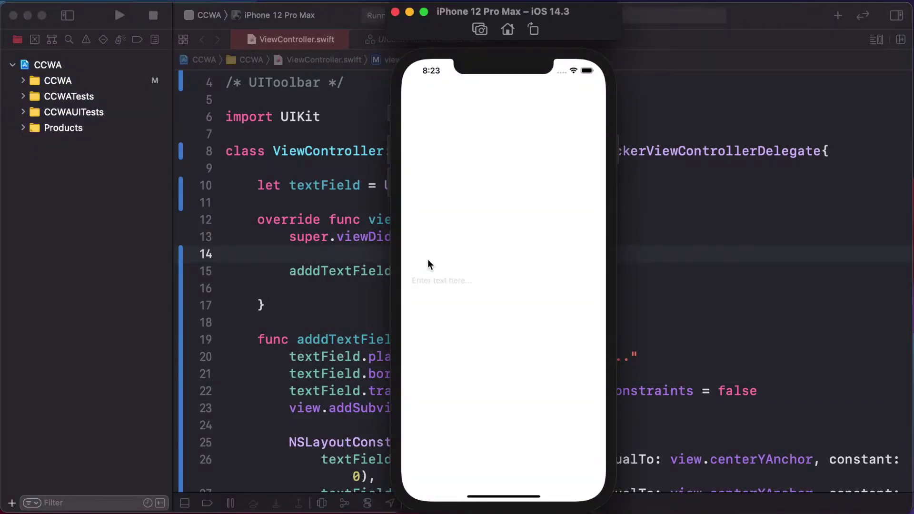
# - Tap the 'Enter text here...' field to bring up the keyboard, then return to the Xcode editor
pyautogui.click(464, 279)
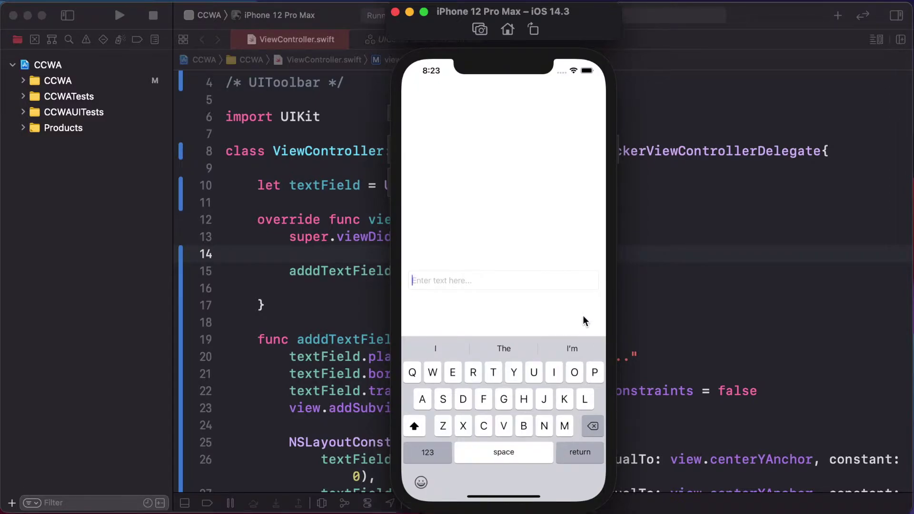
pyautogui.click(660, 350)
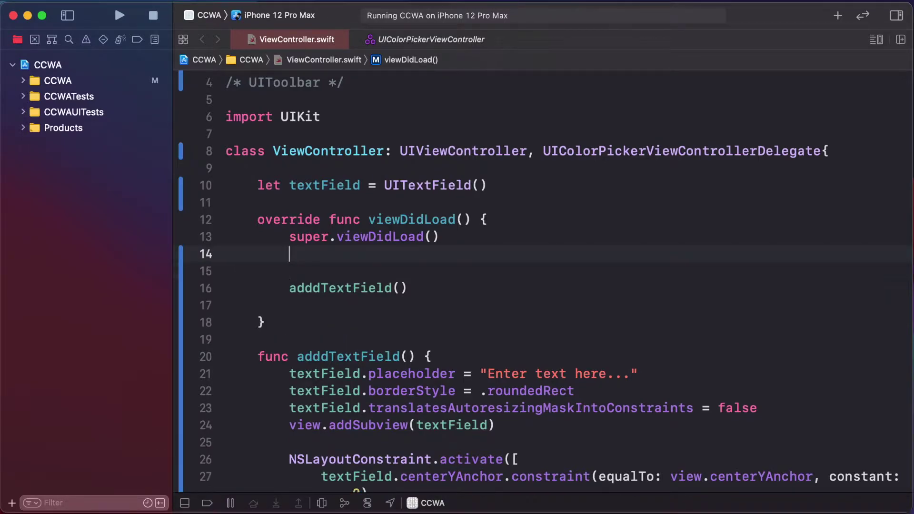
# - Add let toolbar = UIToolbar(), toolbar.sizeToFit(), and a toolbar.setItems(items:animated:) placeholder
pyautogui.press('Return')
pyautogui.write('let toolbar = ')
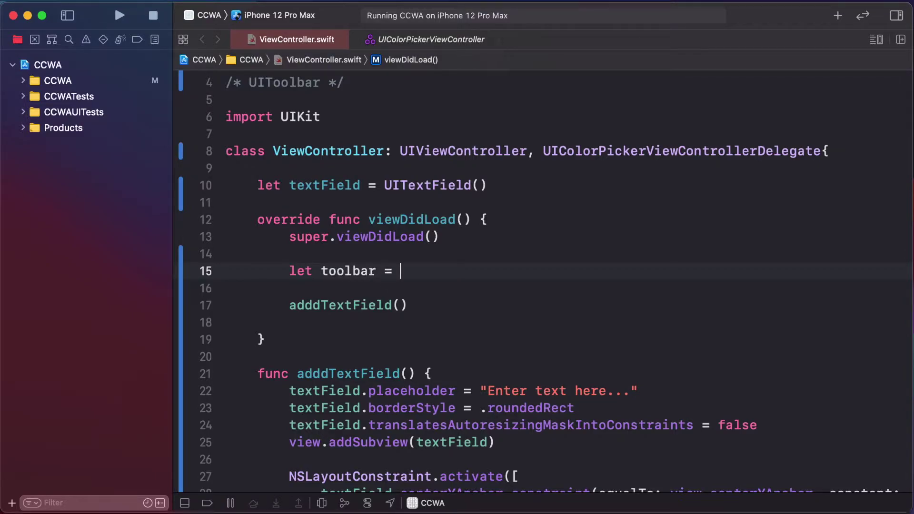
pyautogui.write('UITo')
pyautogui.press('Return')
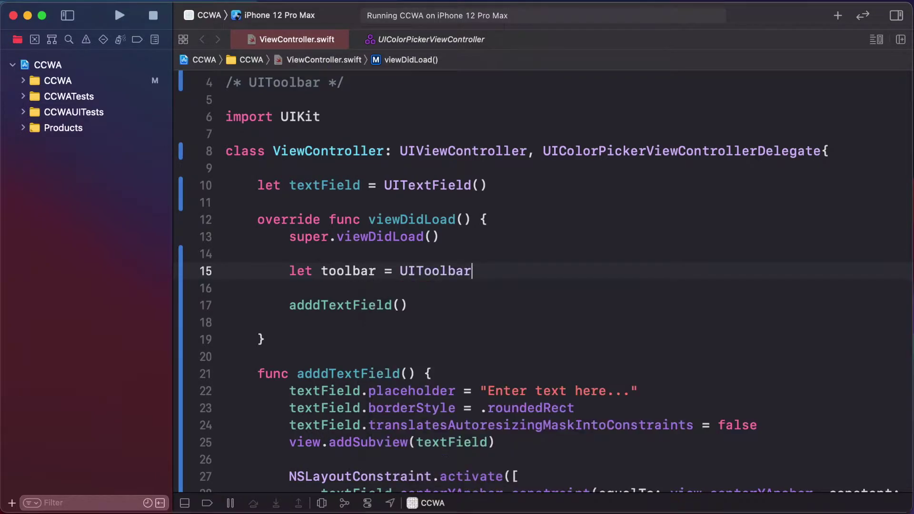
pyautogui.write('()')
pyautogui.press('Return')
pyautogui.write('to')
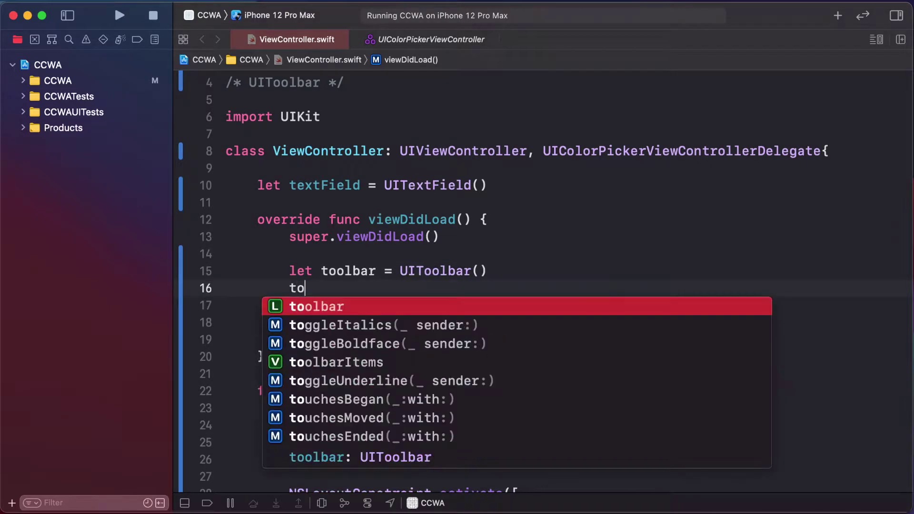
pyautogui.press('Return')
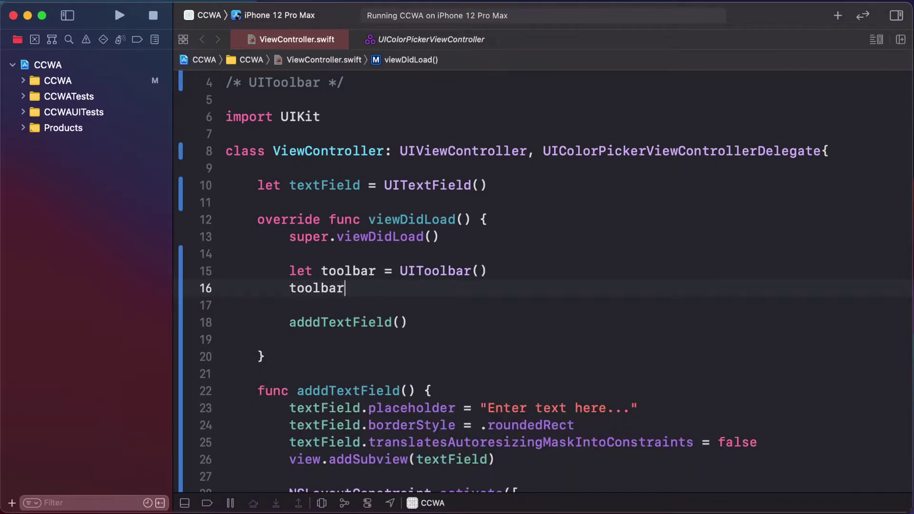
pyautogui.write('.sizw')
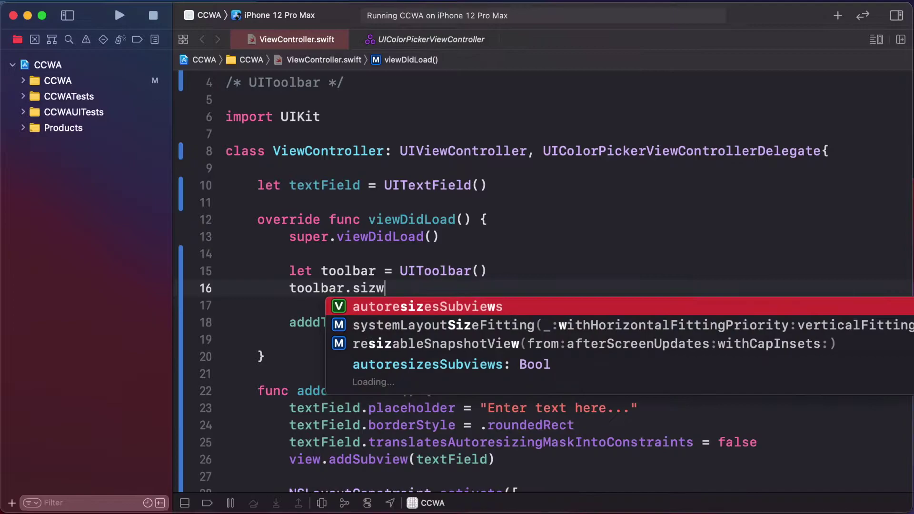
pyautogui.press('BackSpace')
pyautogui.press('Return')
pyautogui.press('Return')
pyautogui.write('t')
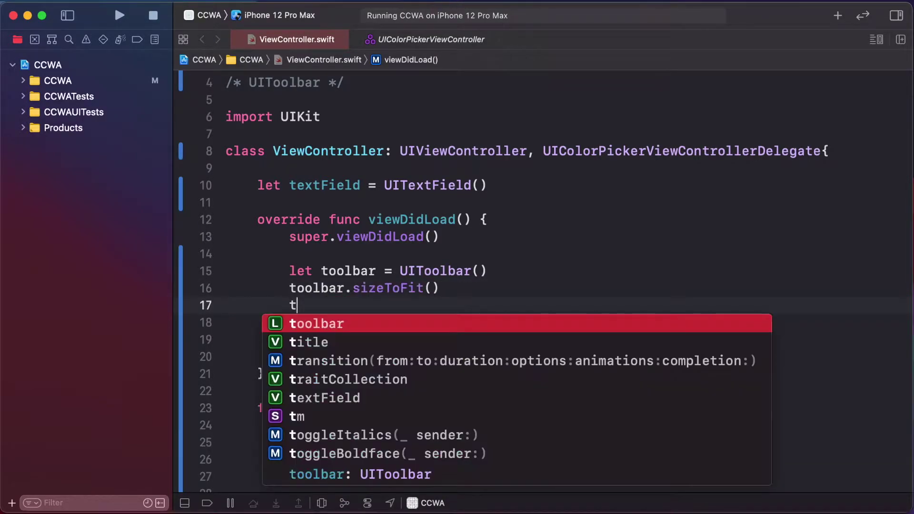
pyautogui.write('o')
pyautogui.press('Return')
pyautogui.write('.set')
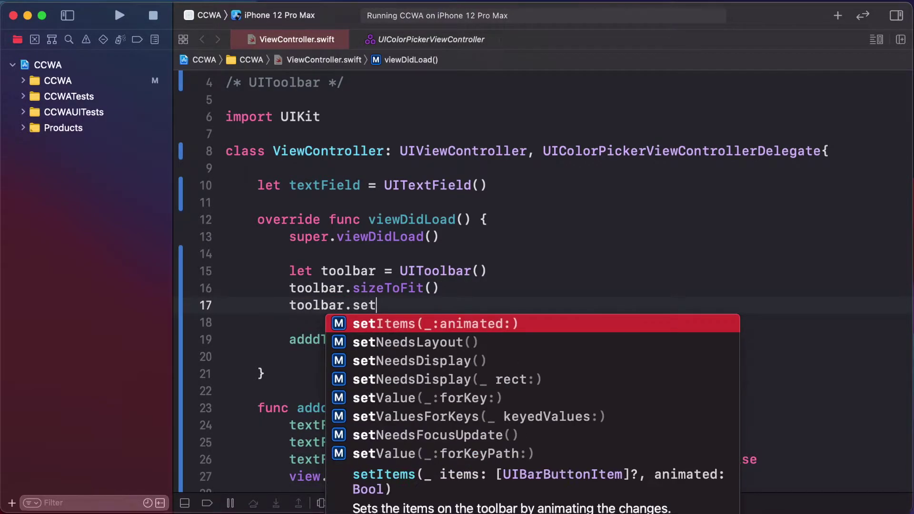
pyautogui.press('Return')
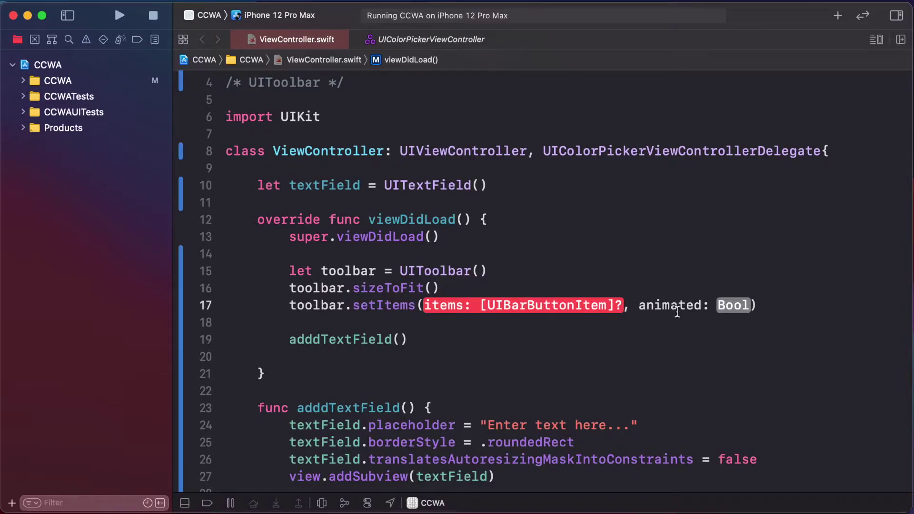
# - Insert a UIBarButtonItem title:style:target:action: initializer above the toolbar code
pyautogui.click(490, 248)
pyautogui.press('Return')
pyautogui.press('Return')
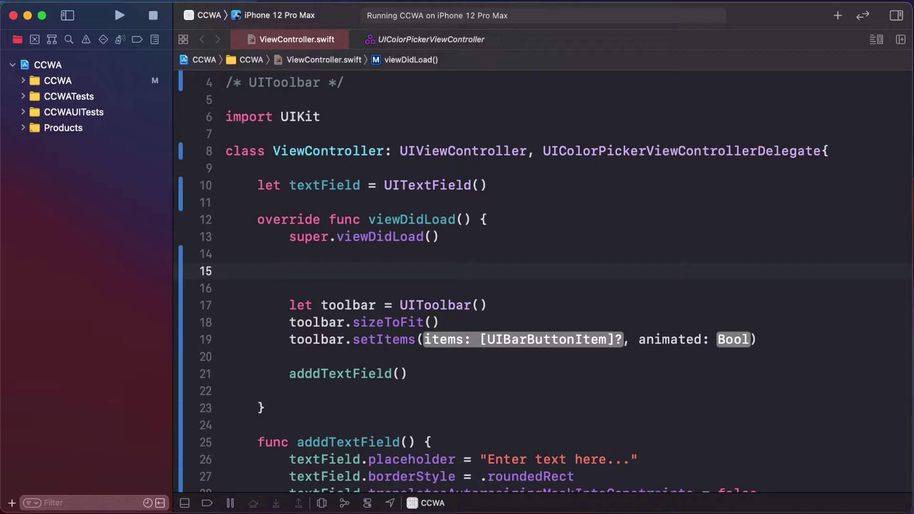
pyautogui.write('let done = ')
pyautogui.write('UIbarBu')
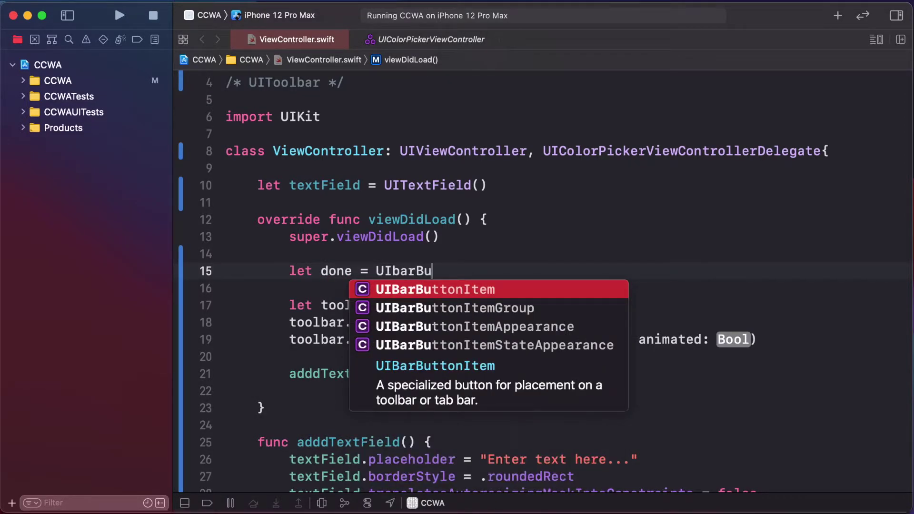
pyautogui.press('Return')
pyautogui.write('(')
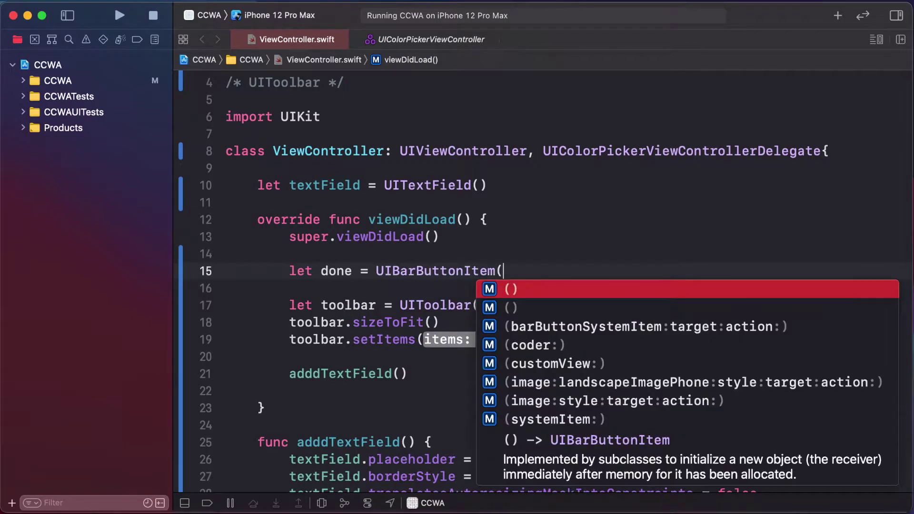
pyautogui.press('Down')
pyautogui.press('Down')
pyautogui.press('Down')
pyautogui.press('Down')
pyautogui.press('Down')
pyautogui.press('Down')
pyautogui.press('Down')
pyautogui.press('Down')
pyautogui.press('Down')
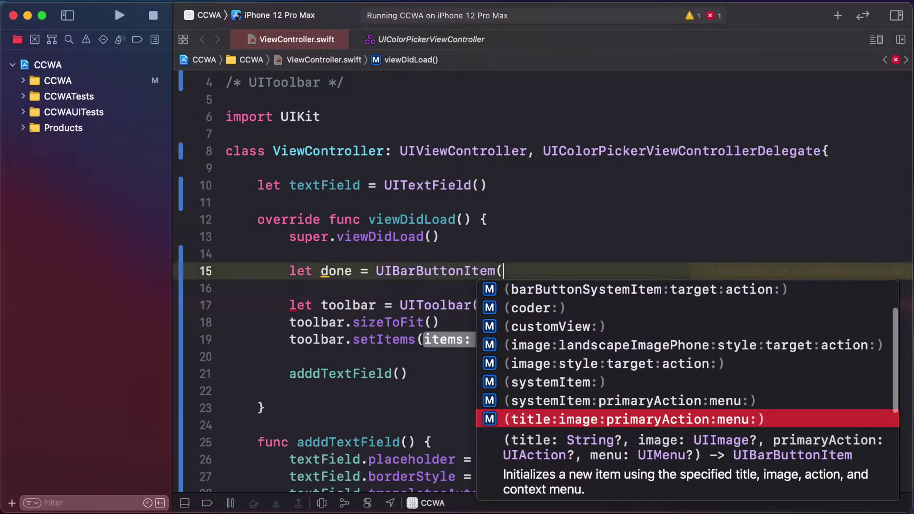
pyautogui.press('Down')
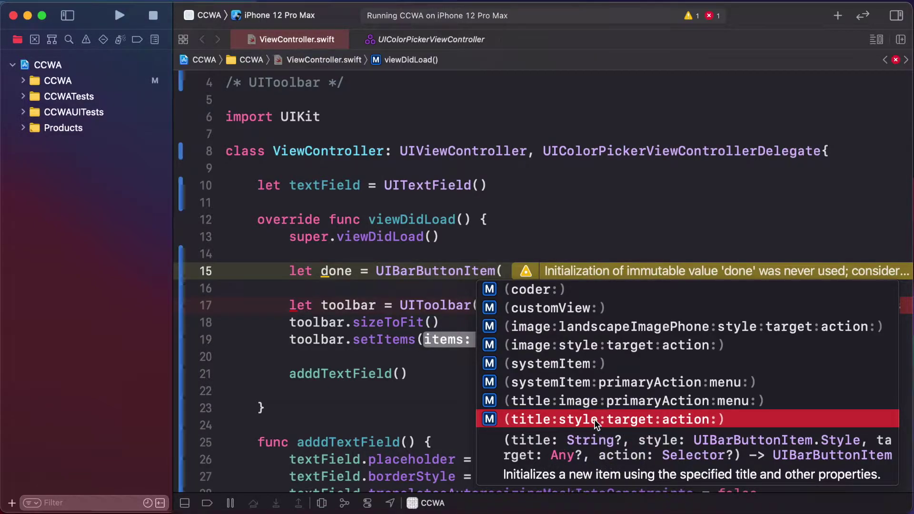
pyautogui.click(587, 401)
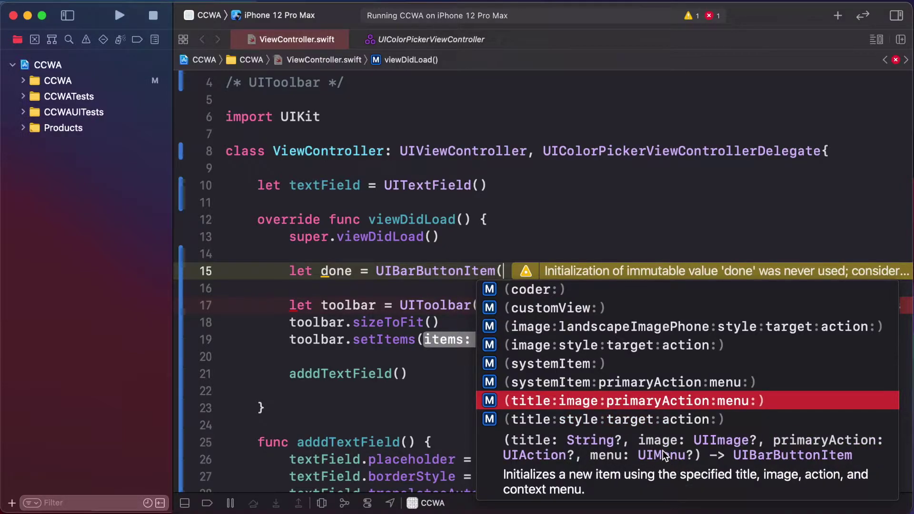
pyautogui.press('Up')
pyautogui.press('Down')
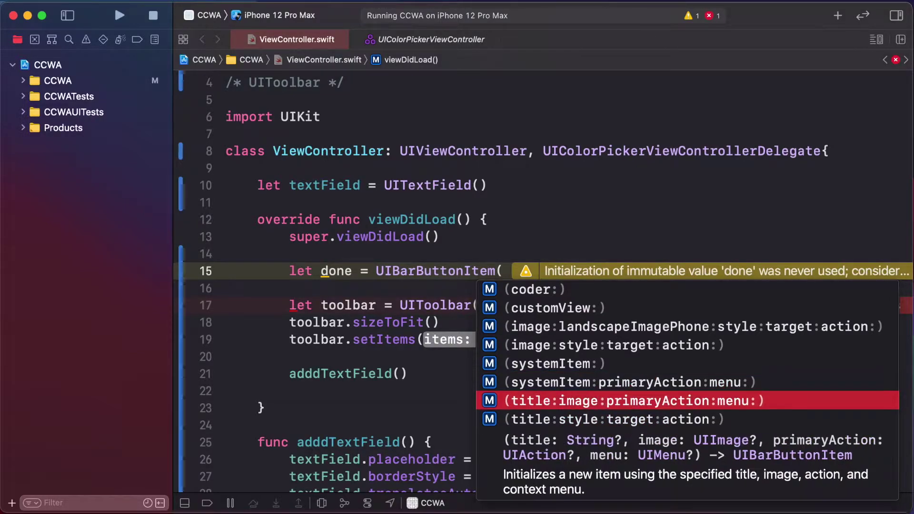
pyautogui.press('Down')
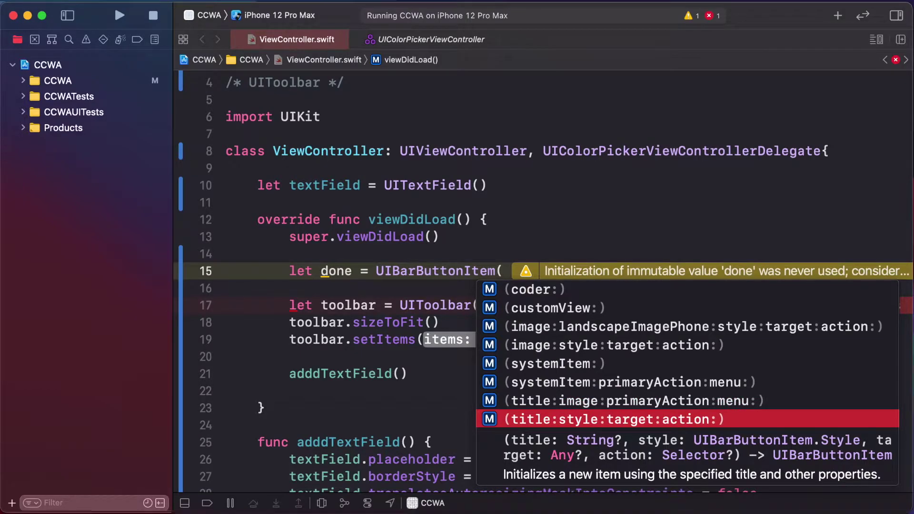
pyautogui.press('Return')
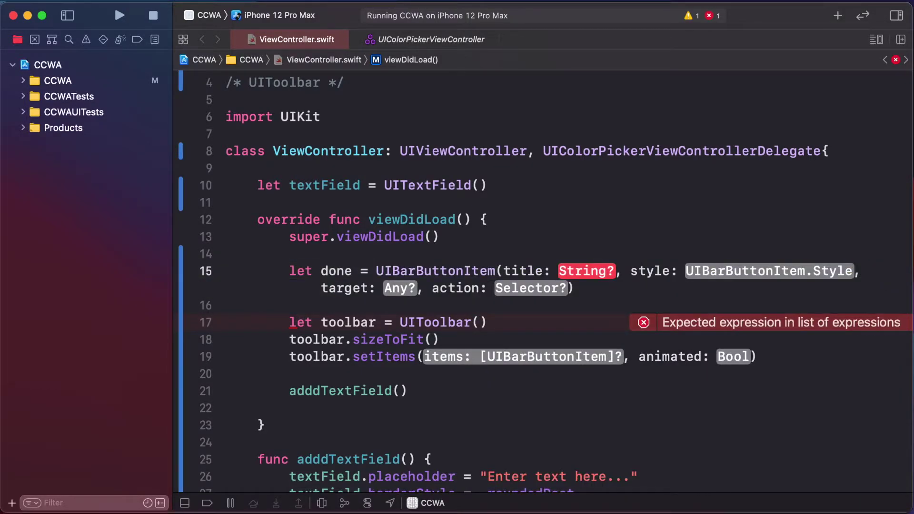
pyautogui.write('"Do')
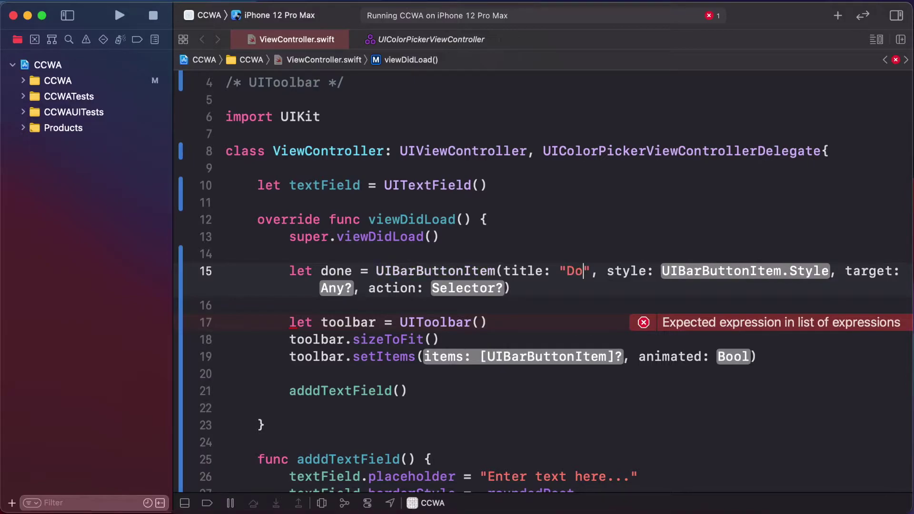
pyautogui.write('ne')
# - Fill in title "Done", style .done, target self and an empty #selector() action
pyautogui.press('Tab')
pyautogui.write('.')
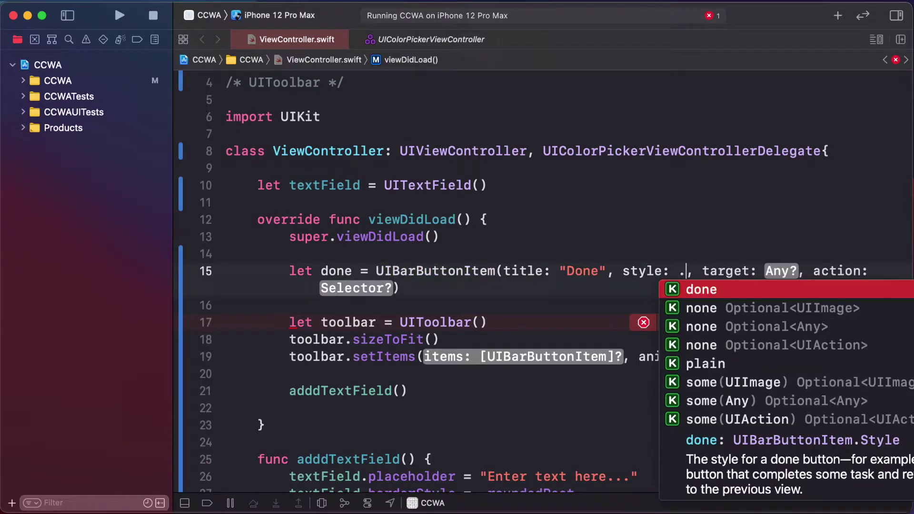
pyautogui.press('Down')
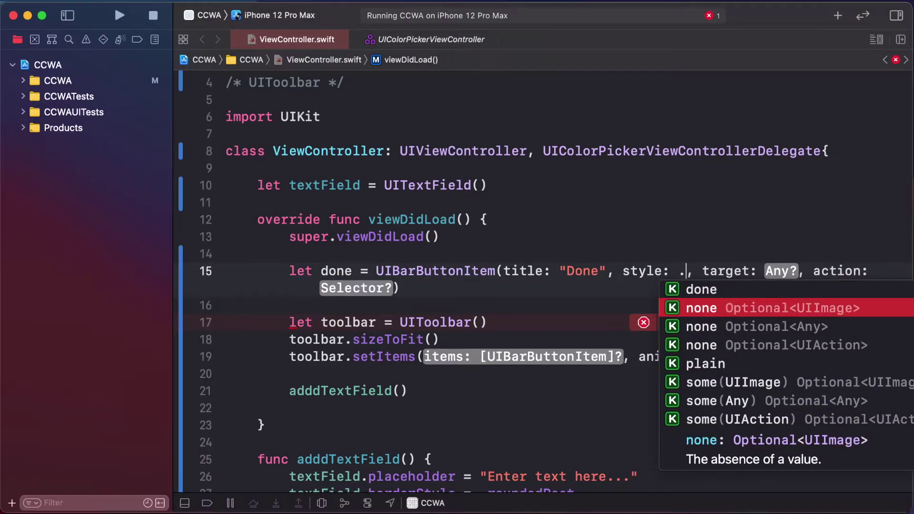
pyautogui.press('Up')
pyautogui.press('Return')
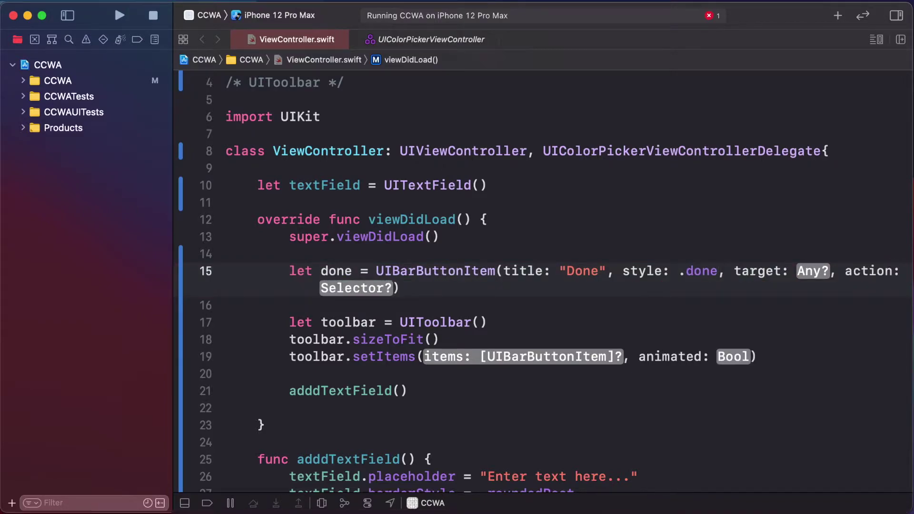
pyautogui.press('Tab')
pyautogui.write('self')
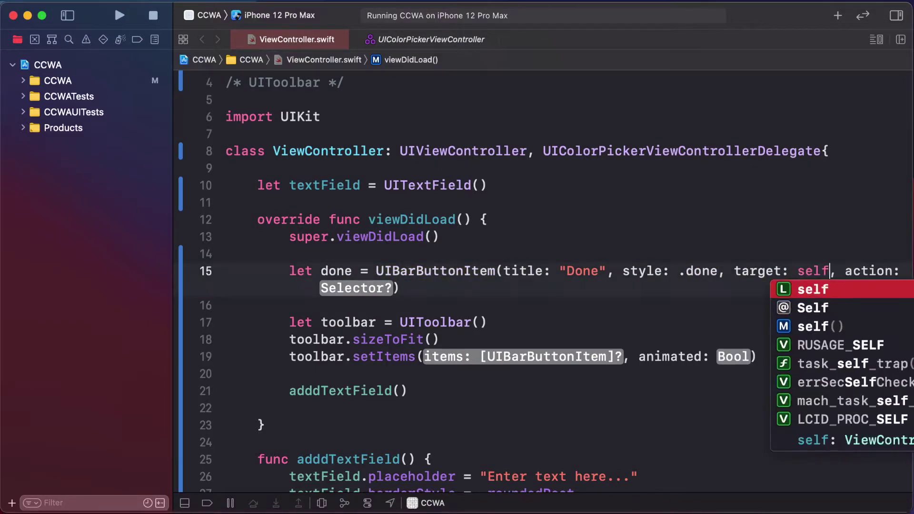
pyautogui.press('Return')
pyautogui.click(383, 289)
pyautogui.write('#sel')
pyautogui.press('Return')
pyautogui.press('BackSpace')
pyautogui.scroll(-2, 343, 359)
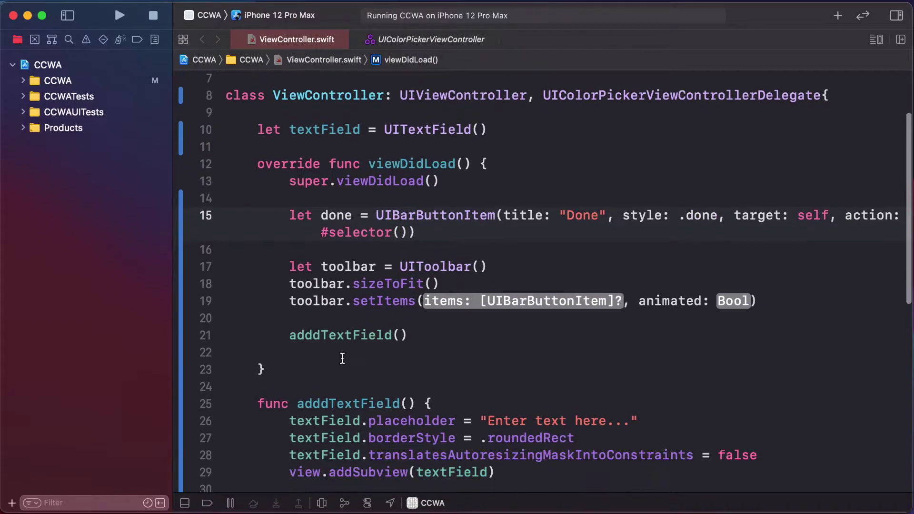
pyautogui.click(292, 368)
pyautogui.press('Return')
pyautogui.press('Return')
pyautogui.write('@')
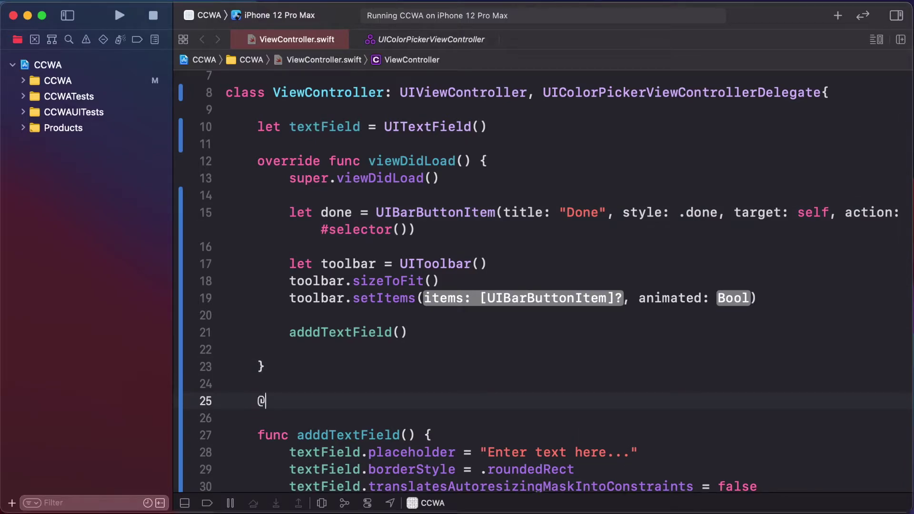
pyautogui.write('objc ')
pyautogui.write('func ')
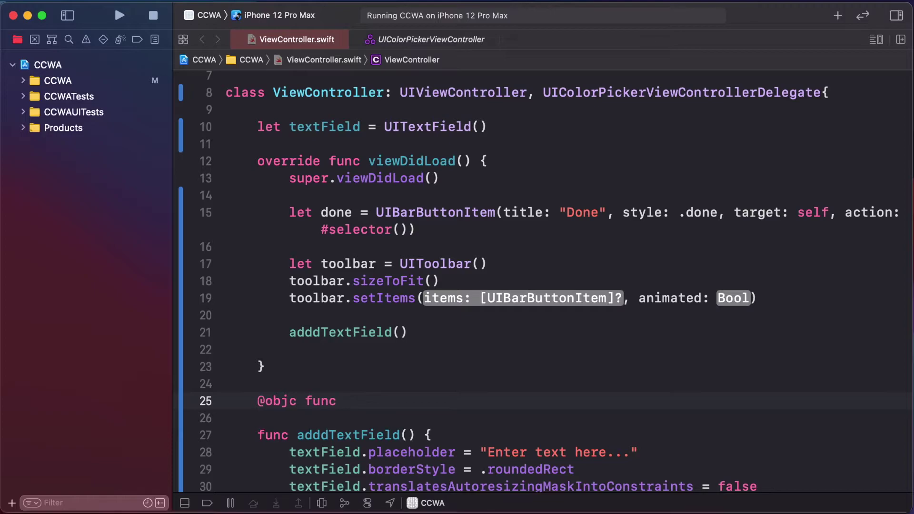
pyautogui.write('done_')
pyautogui.press('BackSpace')
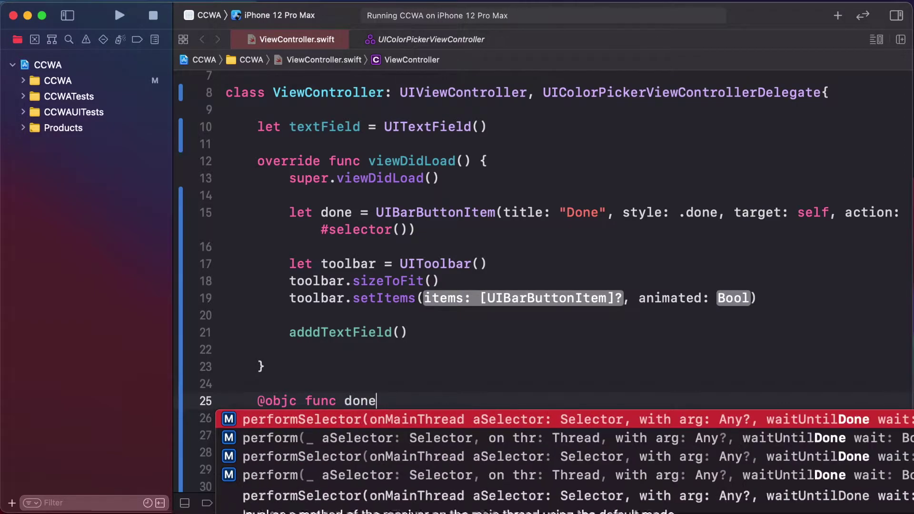
pyautogui.write('ToolBar')
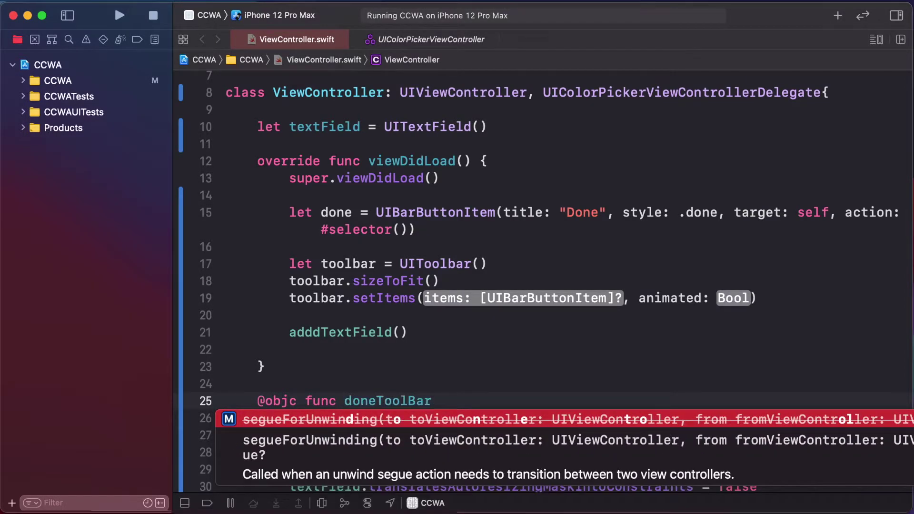
pyautogui.write('() {')
pyautogui.press('Return')
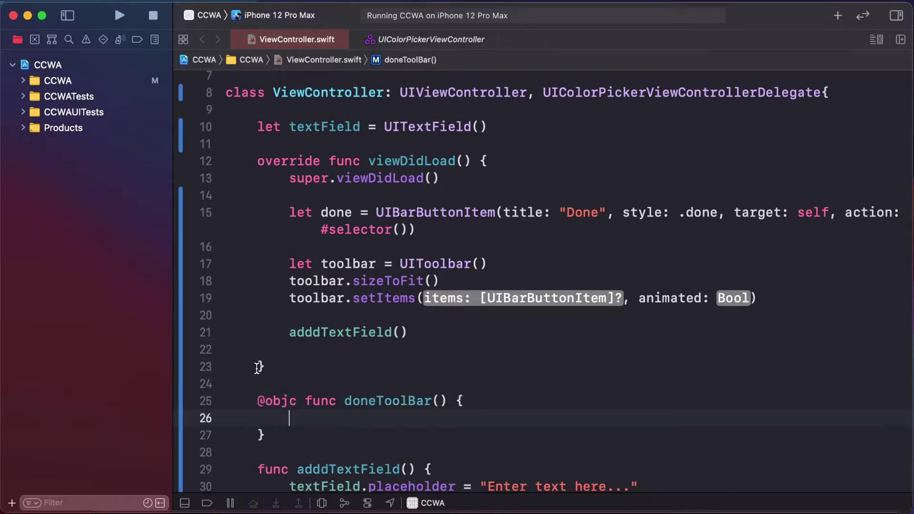
pyautogui.write('v')
pyautogui.press('BackSpace')
pyautogui.write('text')
pyautogui.press('Return')
pyautogui.write('.reg')
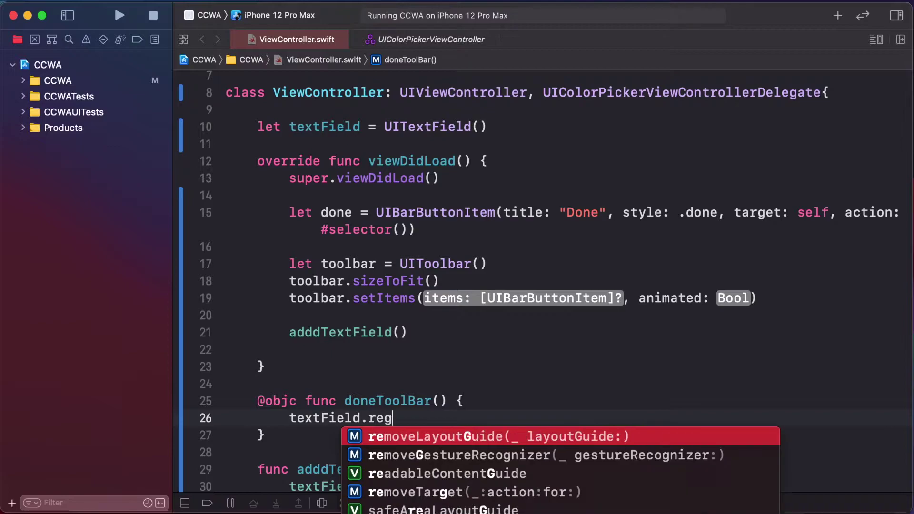
pyautogui.write('is')
pyautogui.press('BackSpace')
pyautogui.press('BackSpace')
pyautogui.press('BackSpace')
pyautogui.press('BackSpace')
pyautogui.press('BackSpace')
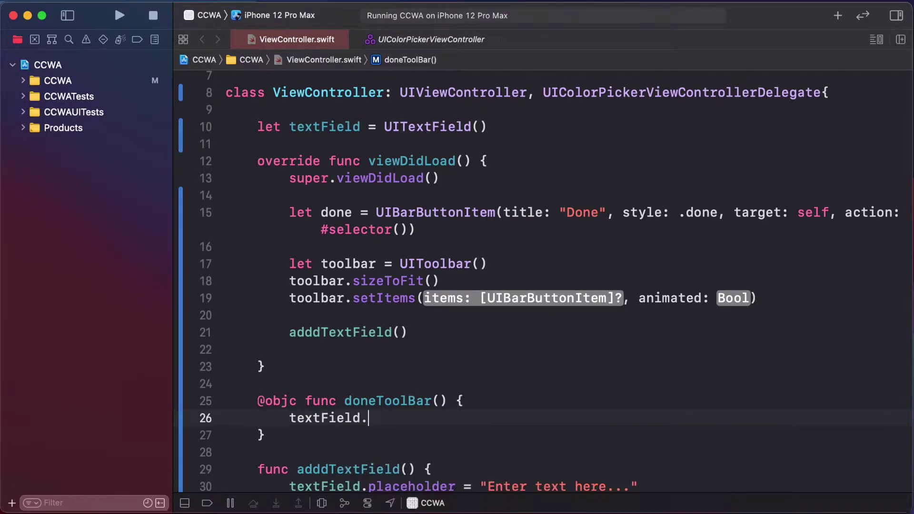
pyautogui.write('resi')
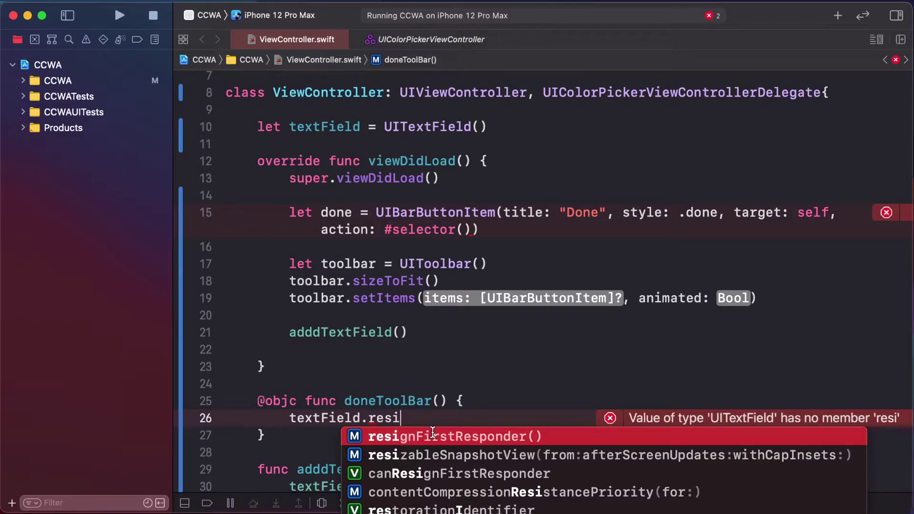
pyautogui.press('Return')
# - Select the doneToolBar method name and place the cursor inside the Done item's #selector()
pyautogui.click(296, 417)
pyautogui.click(404, 417)
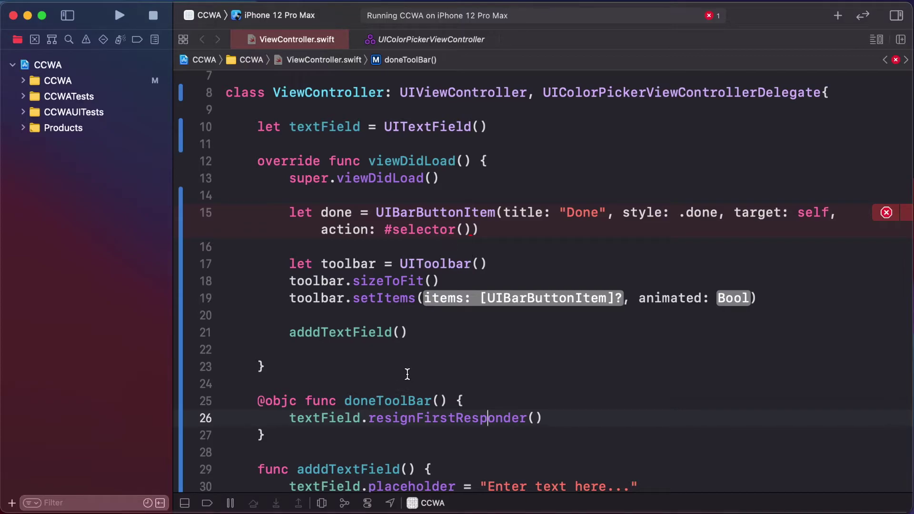
pyautogui.doubleClick(389, 401)
pyautogui.press('super+c')
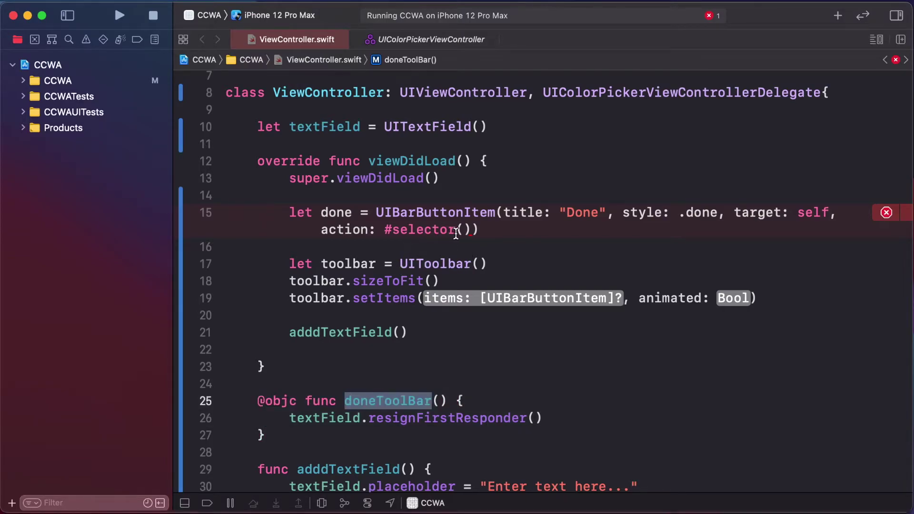
pyautogui.click(454, 229)
# - Point the Done selector at doneToolBar and start a barButtonSystemItem UIBarButtonItem named space
pyautogui.press('super+v')
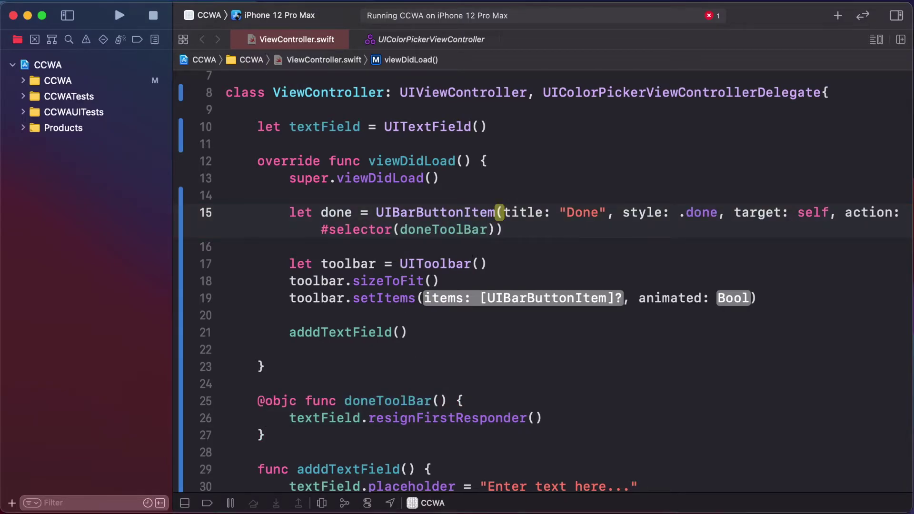
pyautogui.press('Return')
pyautogui.press('Return')
pyautogui.write('let ')
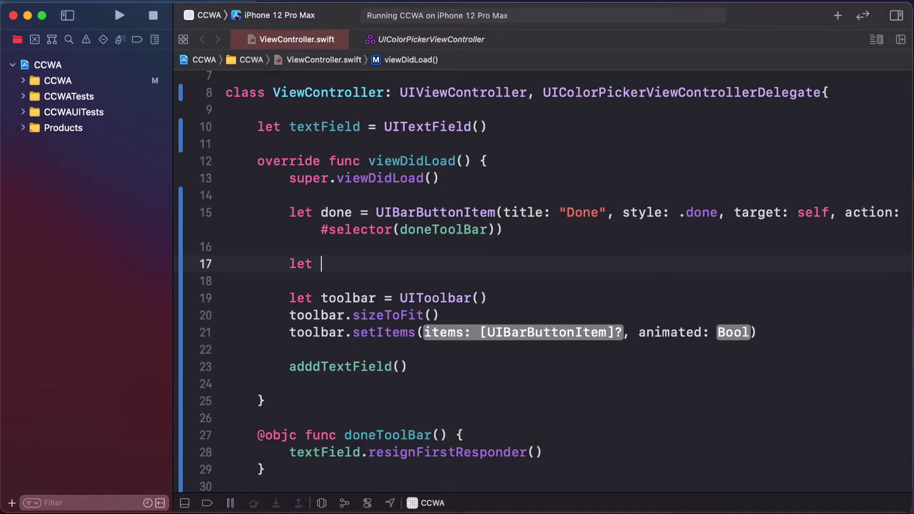
pyautogui.write('space = ')
pyautogui.write('UIbar')
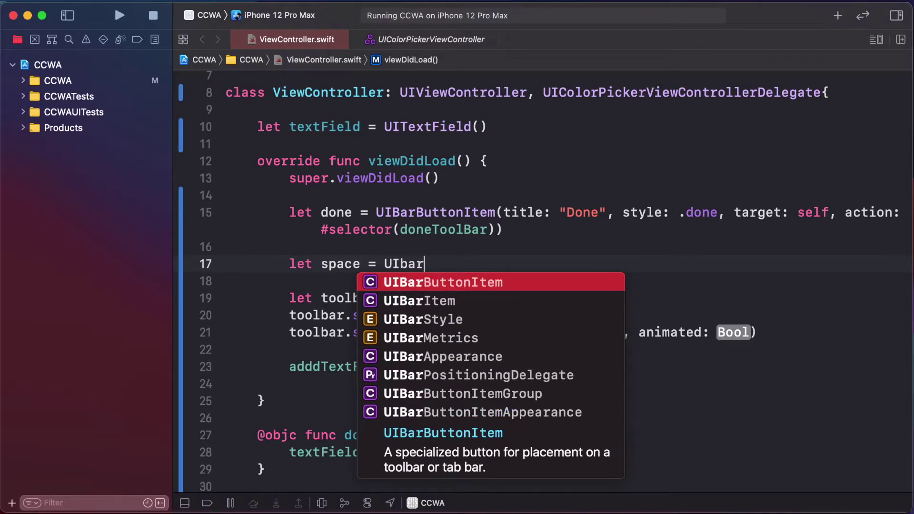
pyautogui.press('Return')
pyautogui.write('(')
pyautogui.press('Down')
pyautogui.press('Down')
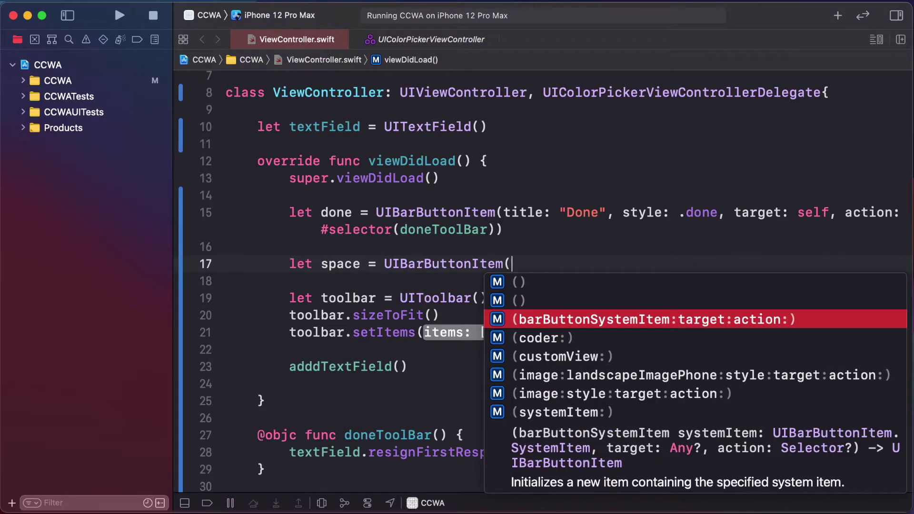
pyautogui.press('Return')
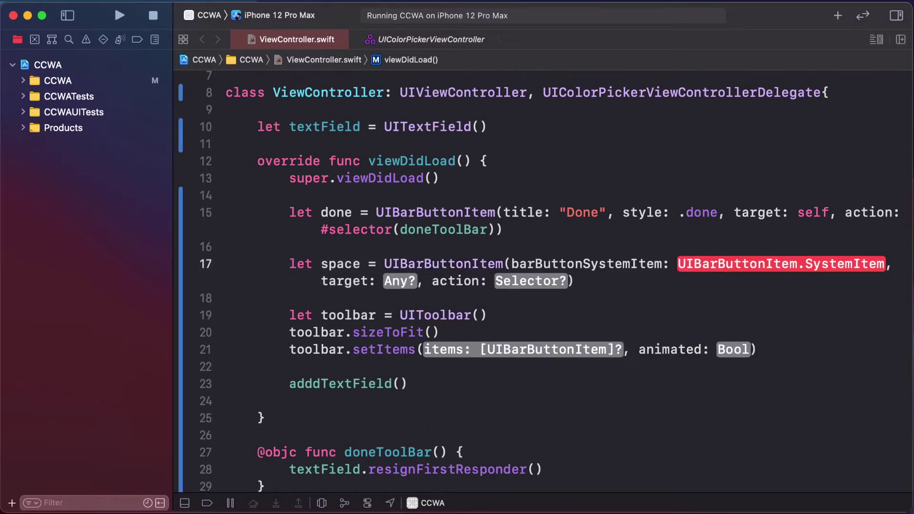
pyautogui.write('.fl')
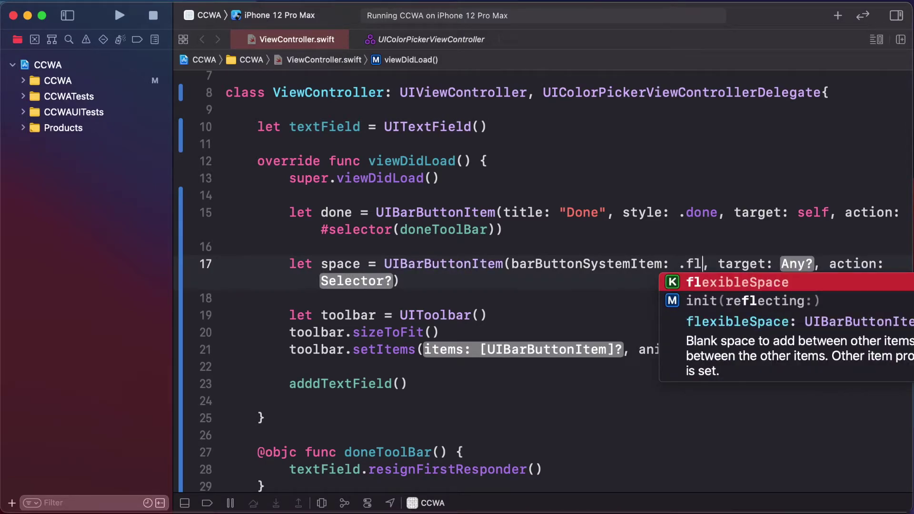
# - Give the space item system item .flexibleSpace, target self and a nil action
pyautogui.press('Return')
pyautogui.press('Tab')
pyautogui.write('e')
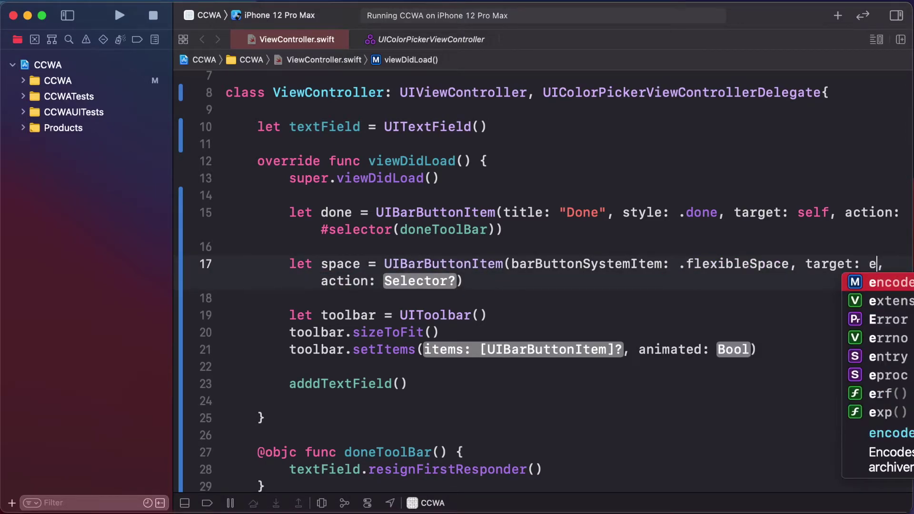
pyautogui.press('BackSpace')
pyautogui.write('self')
pyautogui.press('Return')
pyautogui.press('Tab')
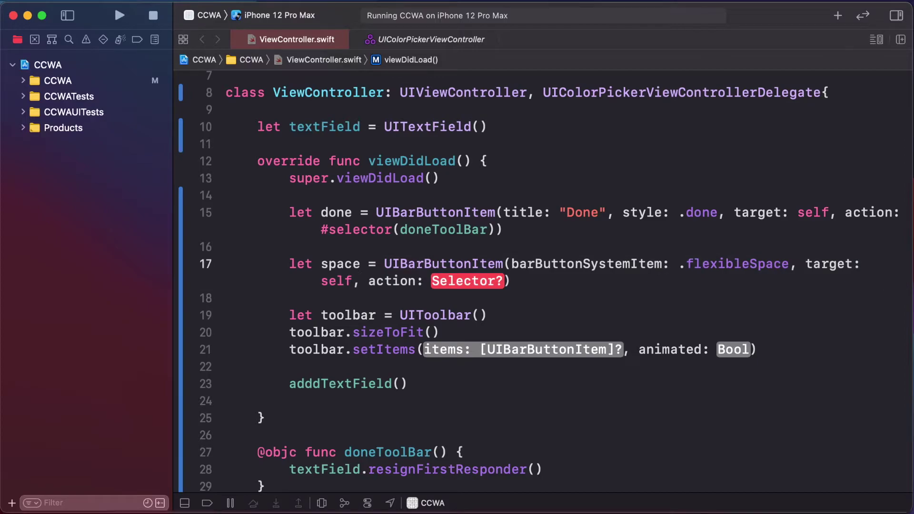
pyautogui.write('nil')
pyautogui.press('Return')
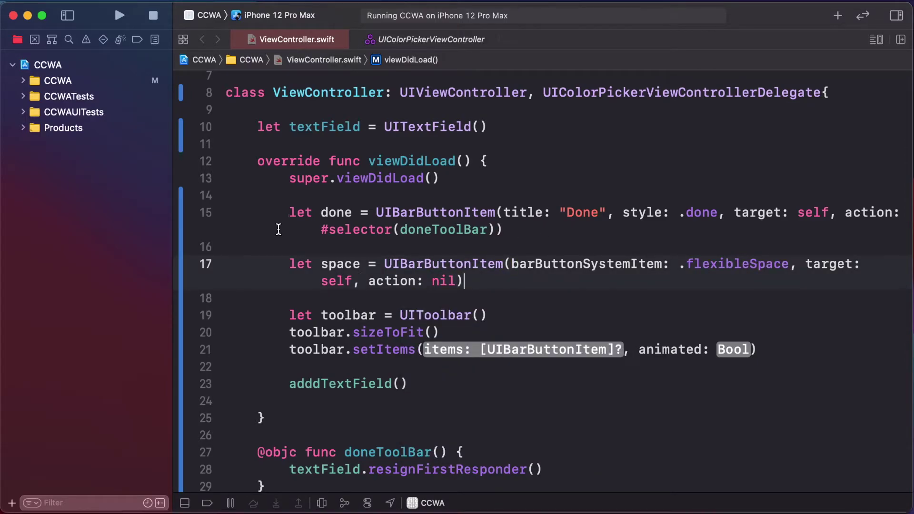
pyautogui.doubleClick(338, 268)
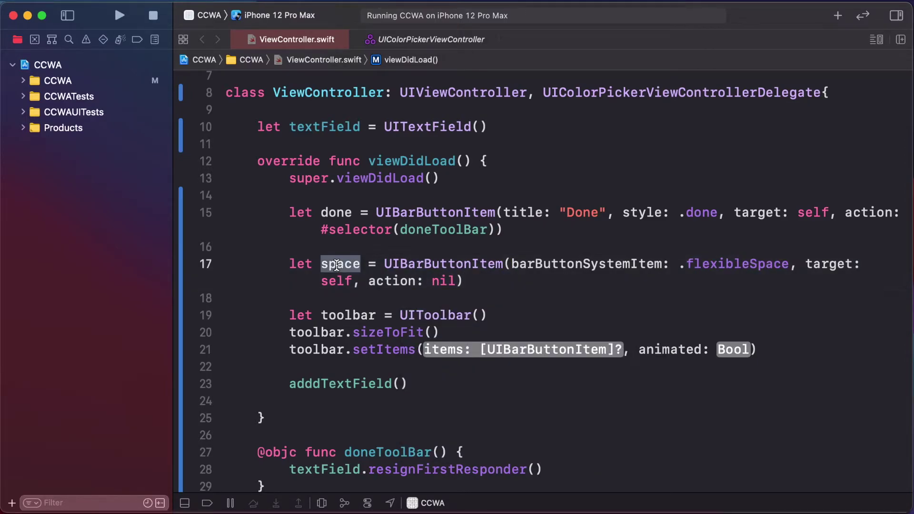
pyautogui.click(469, 348)
pyautogui.write('[space')
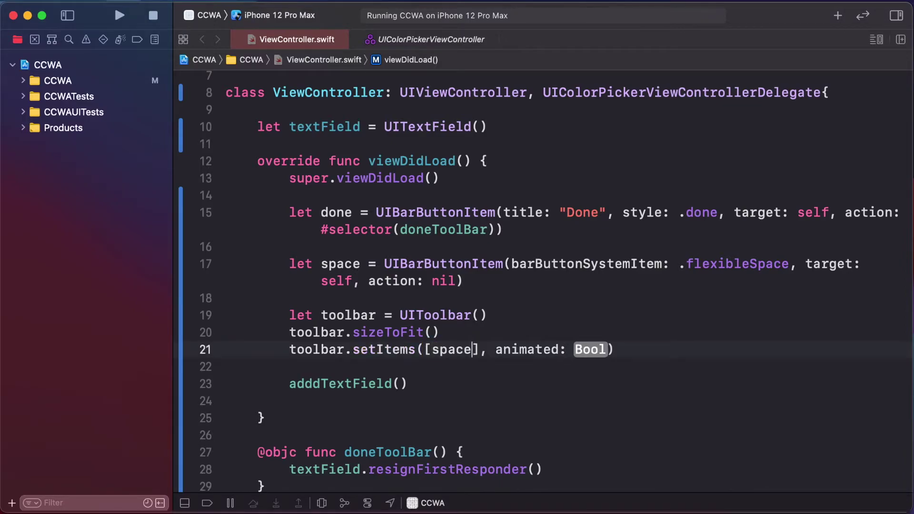
pyautogui.write(', one')
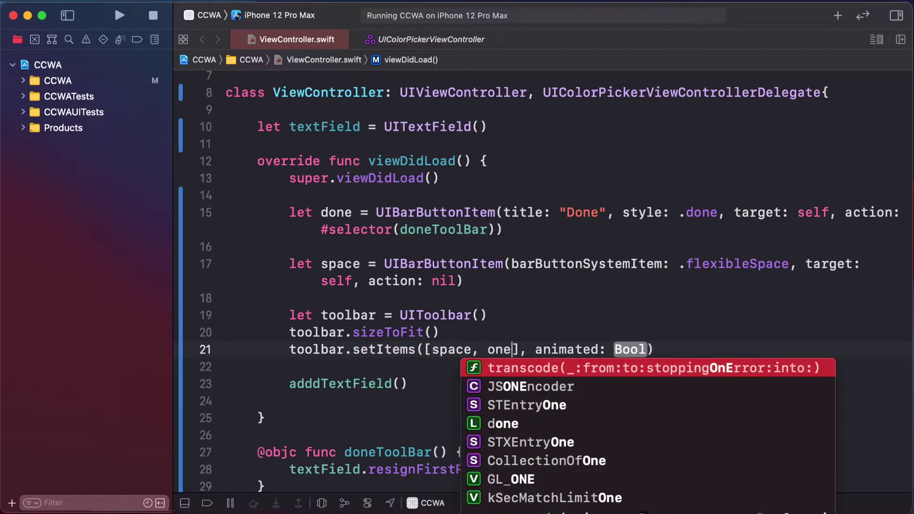
# - Change the setItems call to toolbar.setItems([space, done], animated: true)
pyautogui.press('BackSpace')
pyautogui.press('BackSpace')
pyautogui.press('BackSpace')
pyautogui.write('one')
pyautogui.press('BackSpace')
pyautogui.press('BackSpace')
pyautogui.press('BackSpace')
pyautogui.write('d')
pyautogui.press('Return')
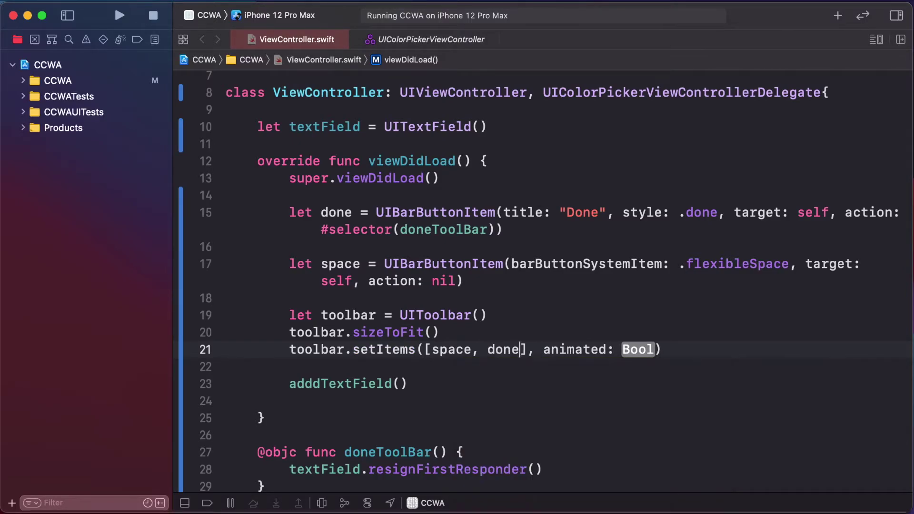
pyautogui.click(433, 349)
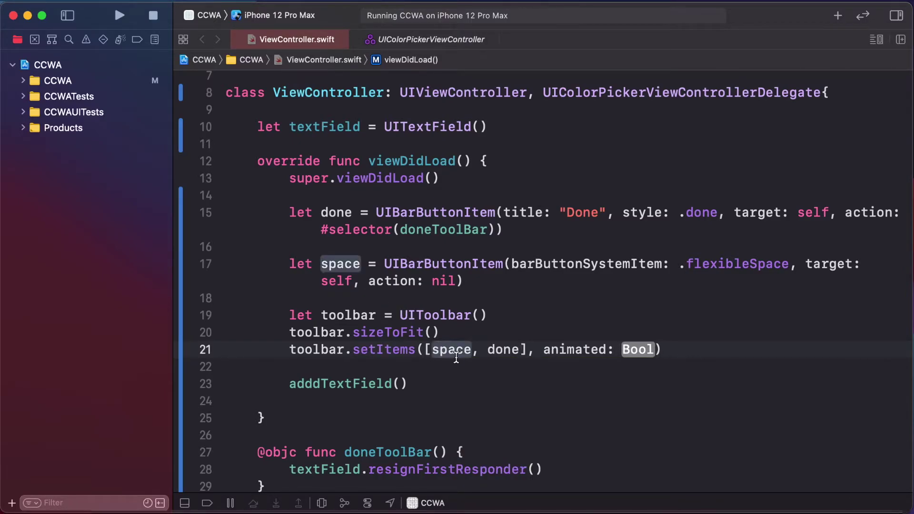
pyautogui.click(502, 350)
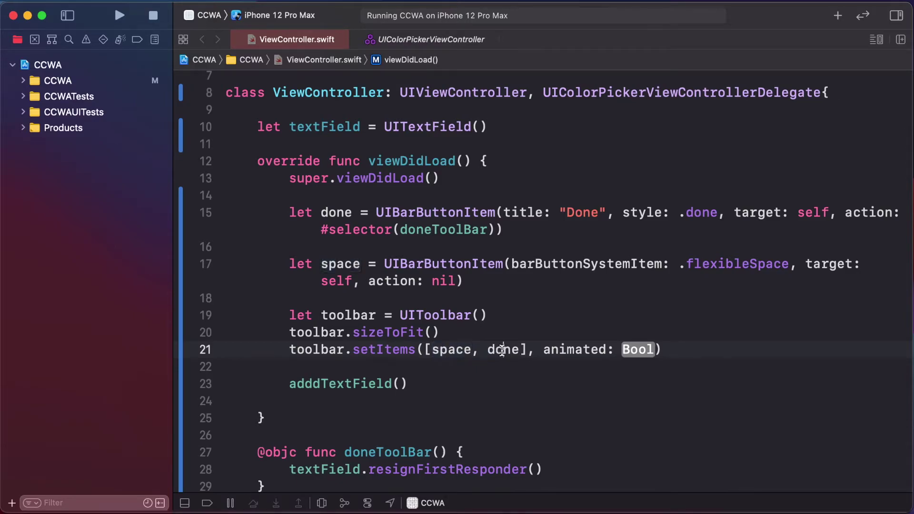
pyautogui.click(474, 349)
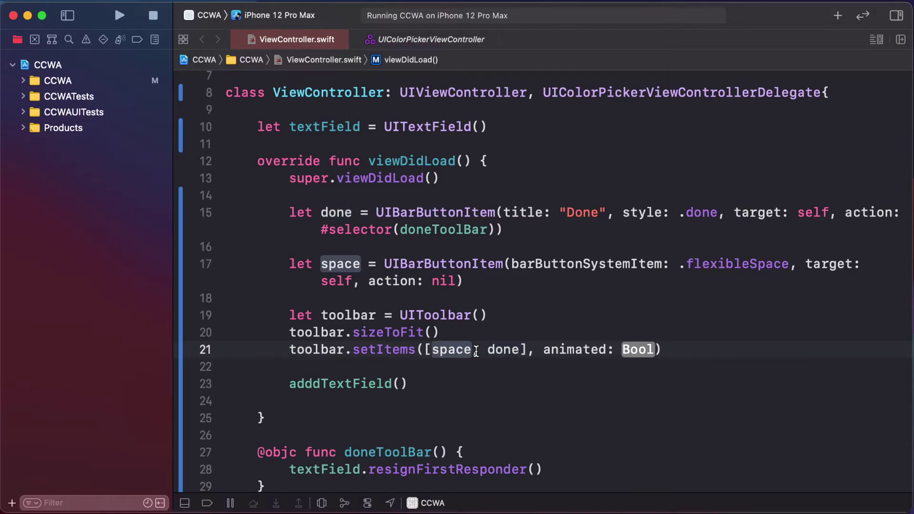
pyautogui.write(',')
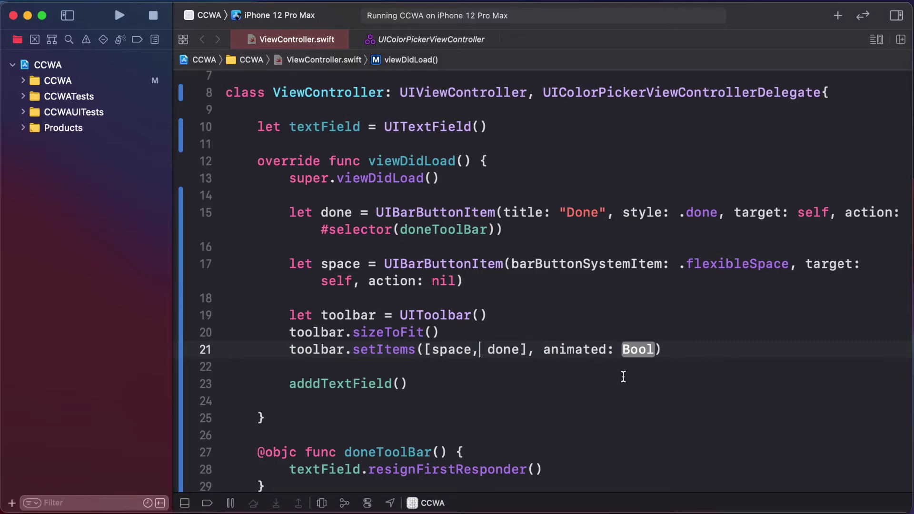
pyautogui.click(629, 357)
pyautogui.write('true')
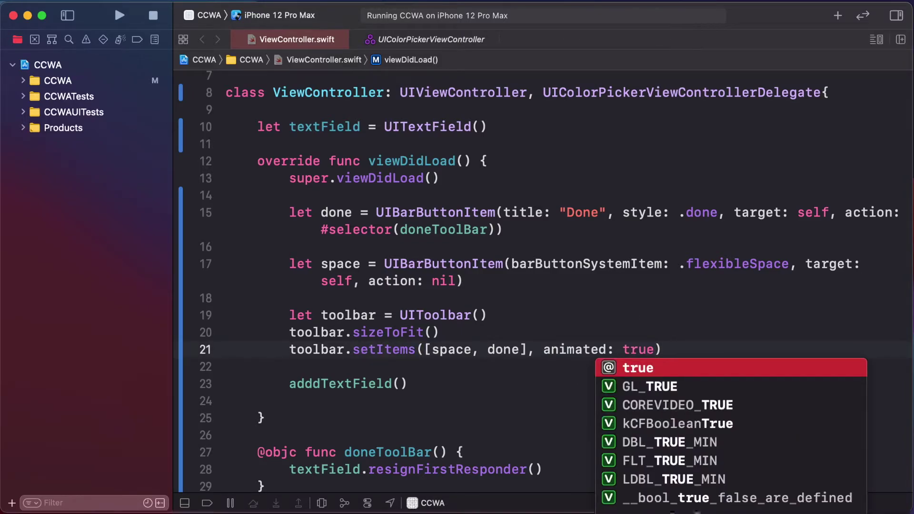
pyautogui.press('Return')
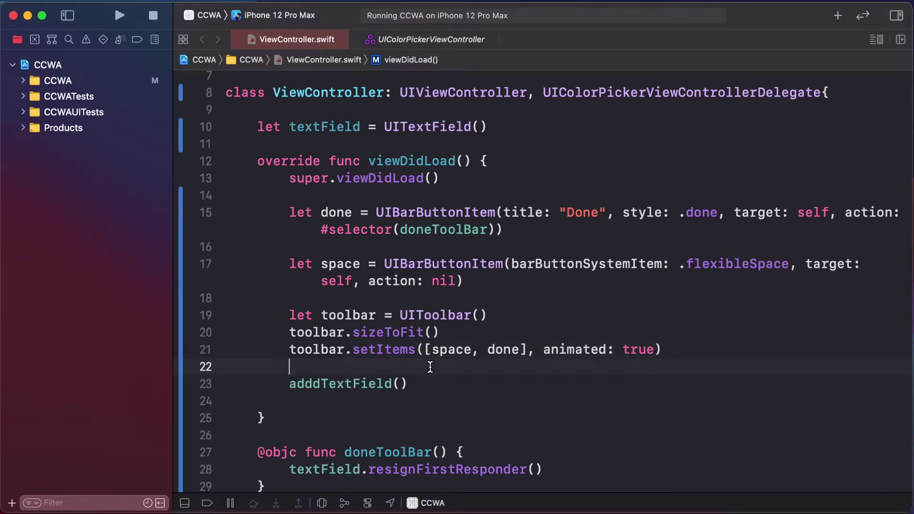
# - Add textField.inputAccessoryView = toolbar above adddTextField(), then stop and rerun the app
pyautogui.press('Return')
pyautogui.press('Up')
pyautogui.press('Down')
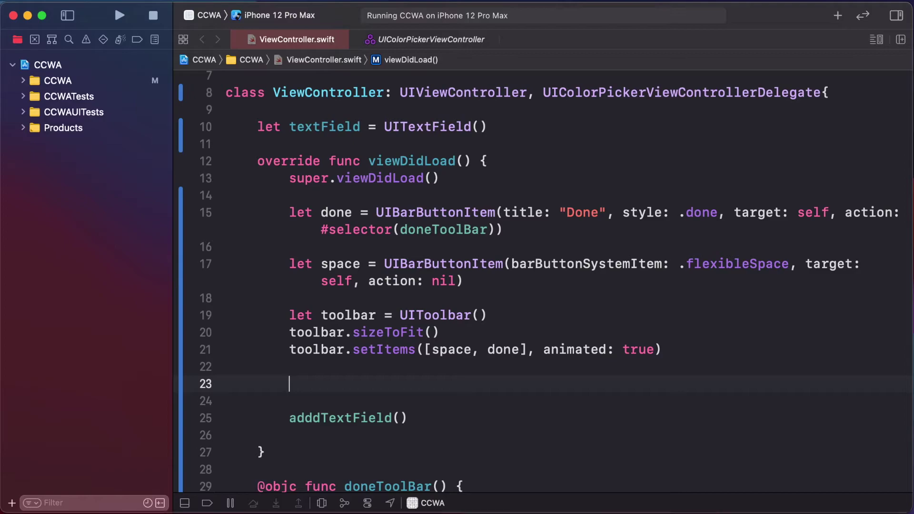
pyautogui.write('tex')
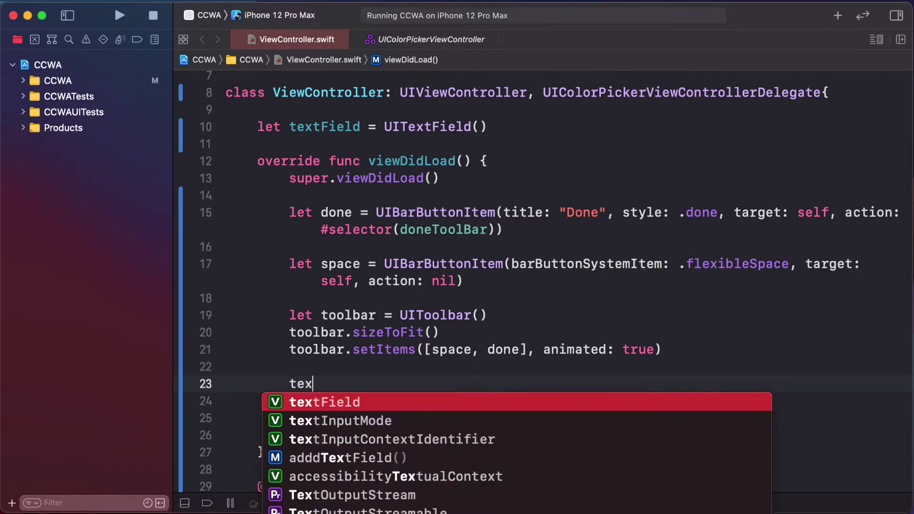
pyautogui.write('t')
pyautogui.press('Return')
pyautogui.write('.')
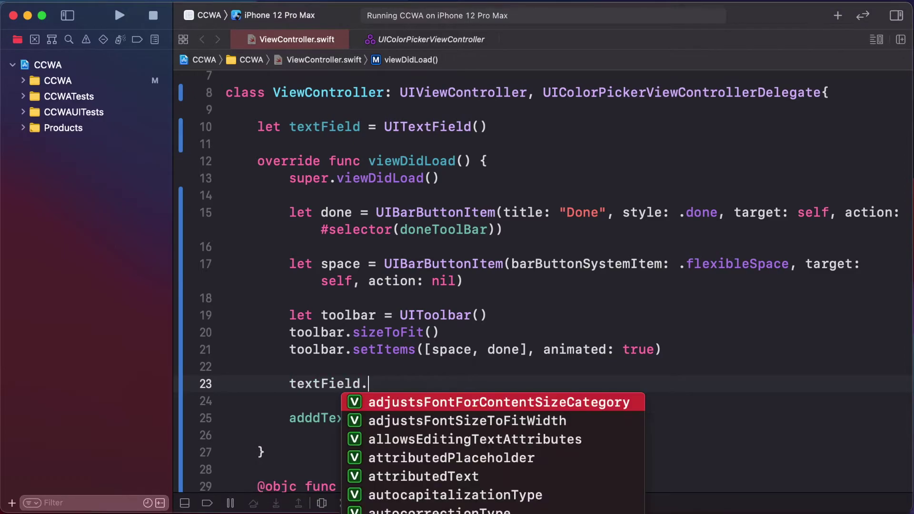
pyautogui.write('inpu')
pyautogui.press('Down')
pyautogui.press('Down')
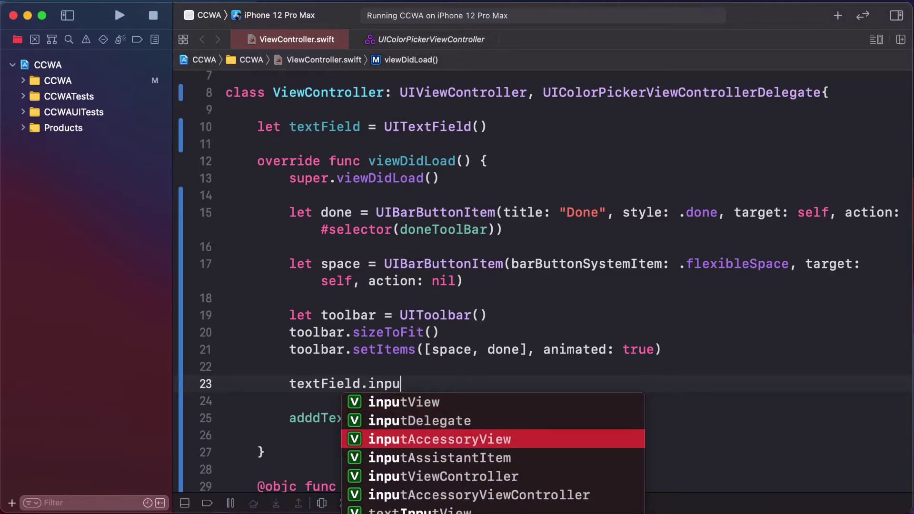
pyautogui.press('Return')
pyautogui.write('= ')
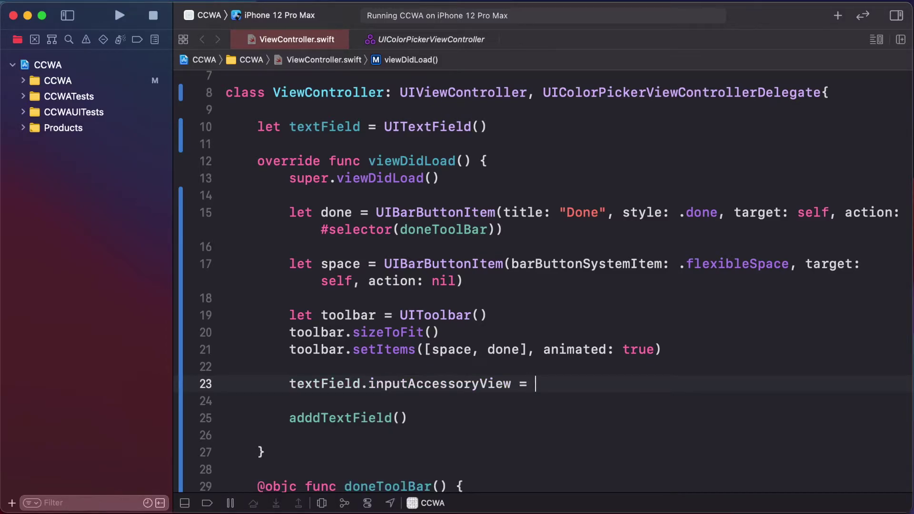
pyautogui.write('too')
pyautogui.press('Return')
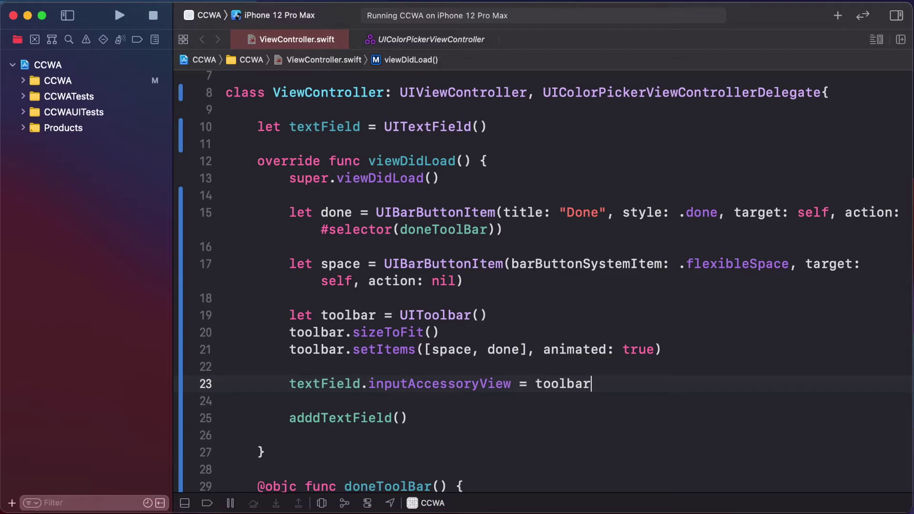
pyautogui.press('super+r')
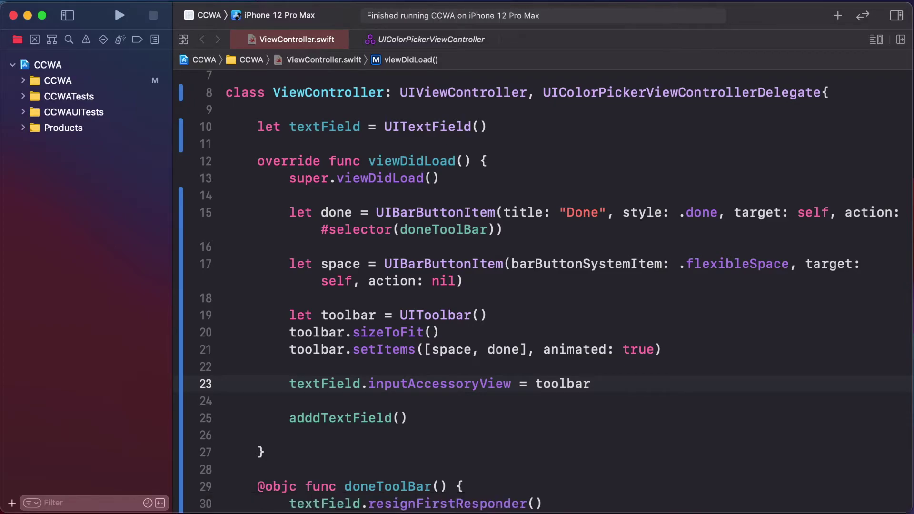
pyautogui.press('super+r')
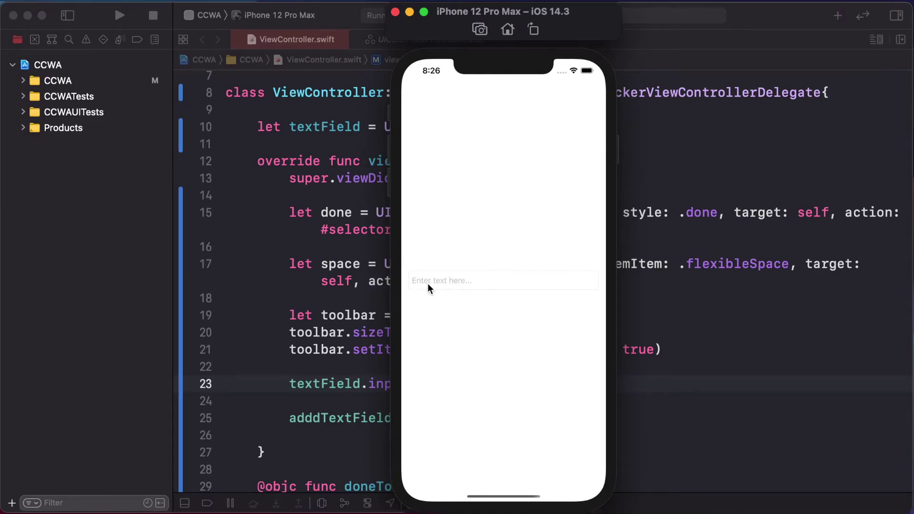
# - Dismiss the keyboard twice with the toolbar's Done button, try the return key, then go back to Xcode
pyautogui.click(428, 282)
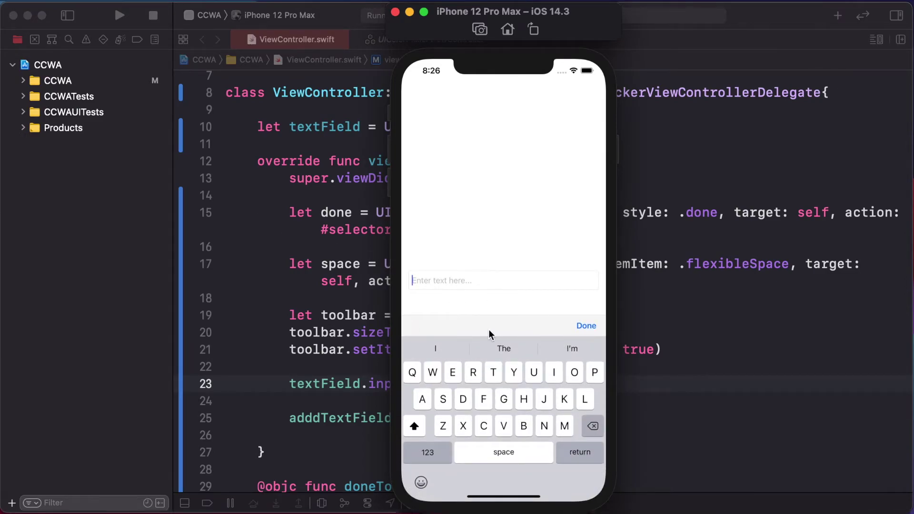
pyautogui.click(592, 322)
pyautogui.click(559, 285)
pyautogui.click(583, 329)
pyautogui.click(552, 282)
pyautogui.click(588, 454)
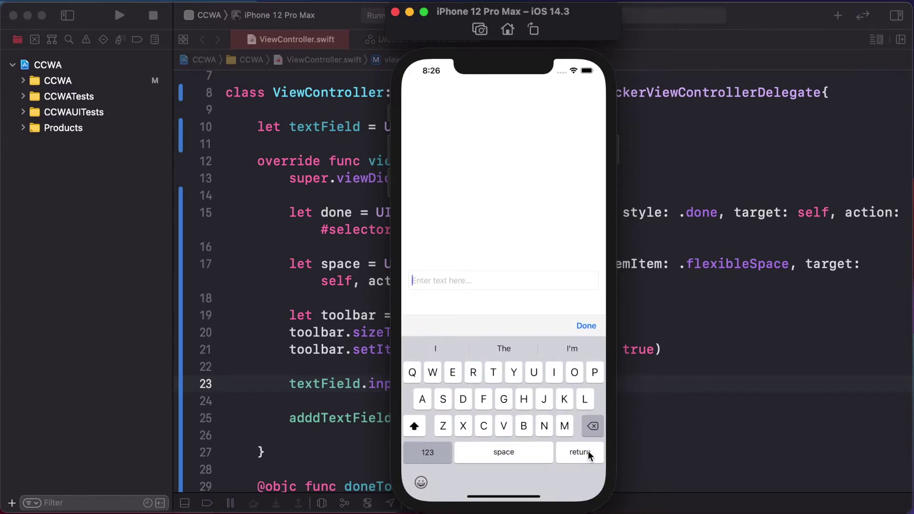
pyautogui.click(588, 456)
pyautogui.click(588, 455)
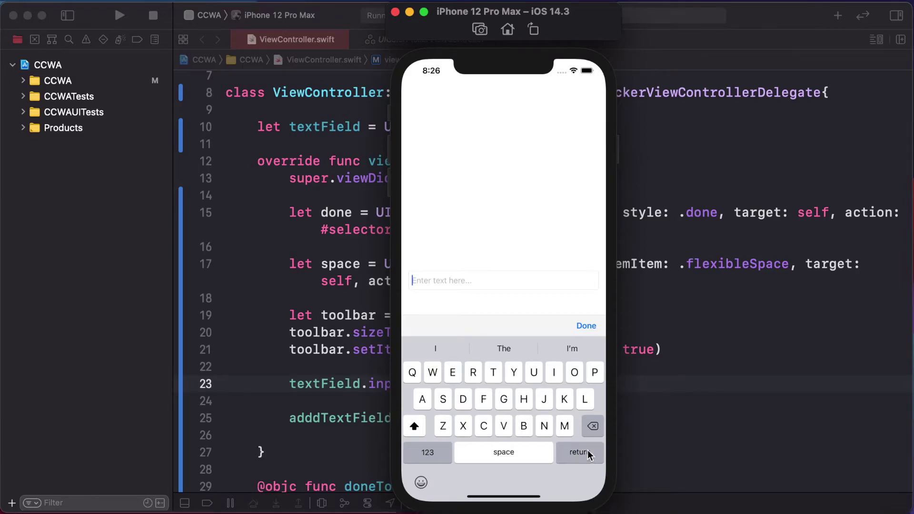
pyautogui.click(668, 421)
pyautogui.scroll(-3, 534, 374)
pyautogui.scroll(2, 534, 375)
pyautogui.scroll(2, 534, 375)
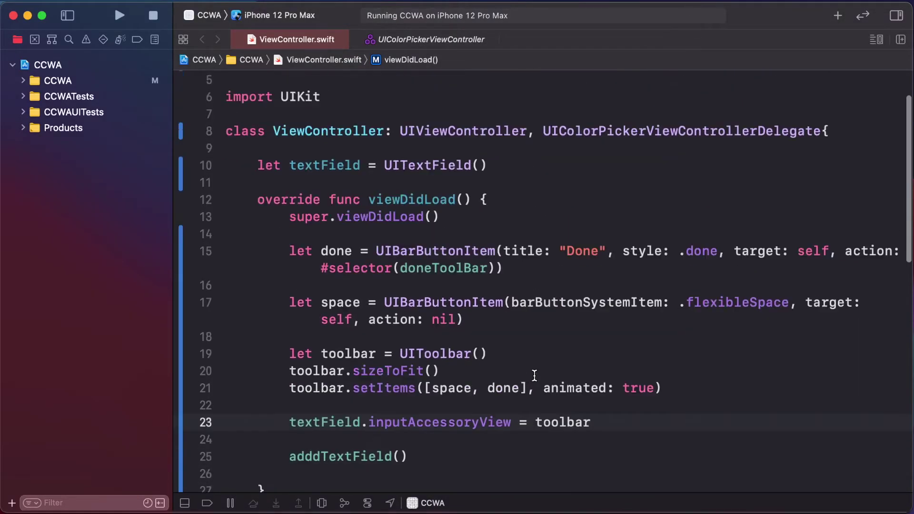
pyautogui.scroll(-5, 528, 374)
# - Add textField.delegate = self atop adddTextField, triggering the 'Cannot assign value of type ViewController' error
pyautogui.press('Return')
pyautogui.write('te')
pyautogui.press('Return')
pyautogui.write('.de')
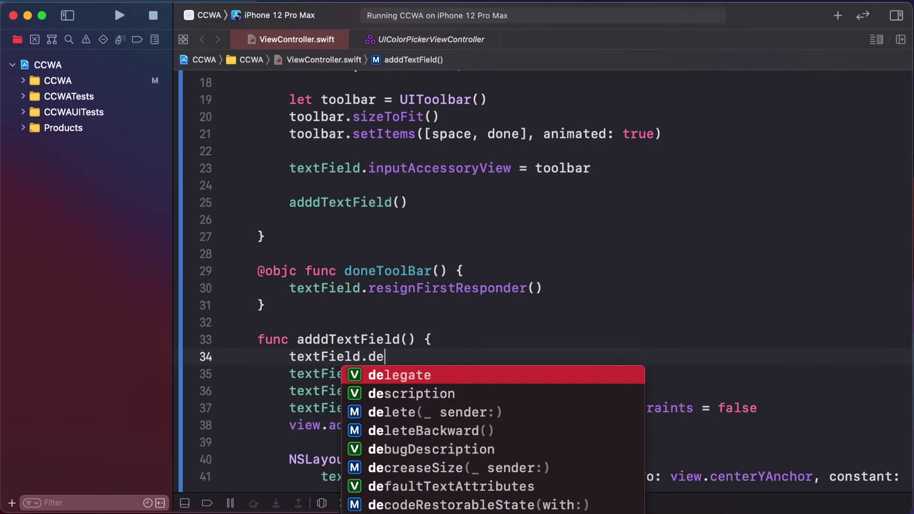
pyautogui.press('Return')
pyautogui.write('= self')
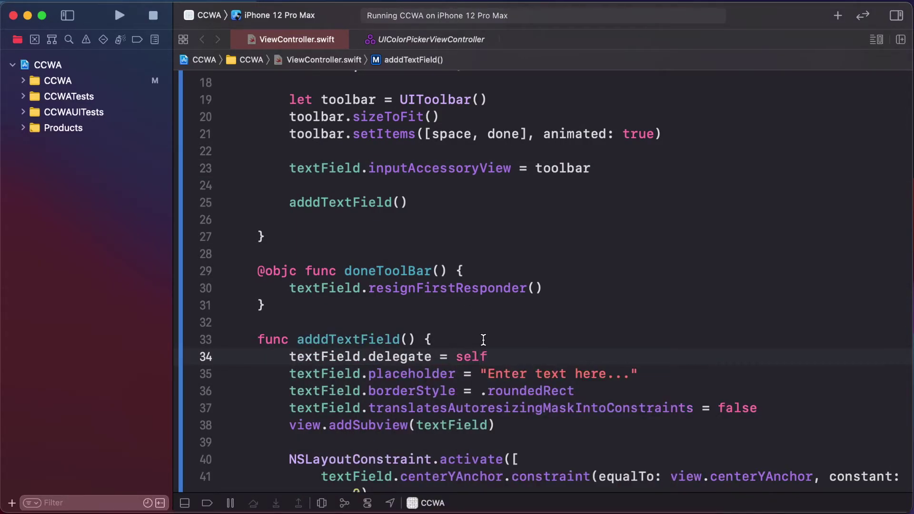
pyautogui.scroll(3, 483, 342)
pyautogui.scroll(3, 483, 341)
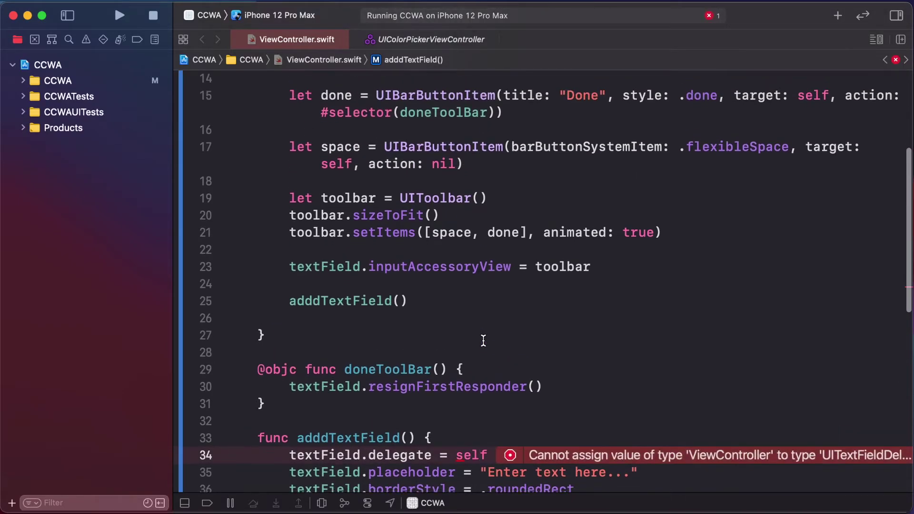
pyautogui.scroll(-1, 499, 386)
pyautogui.press('Left')
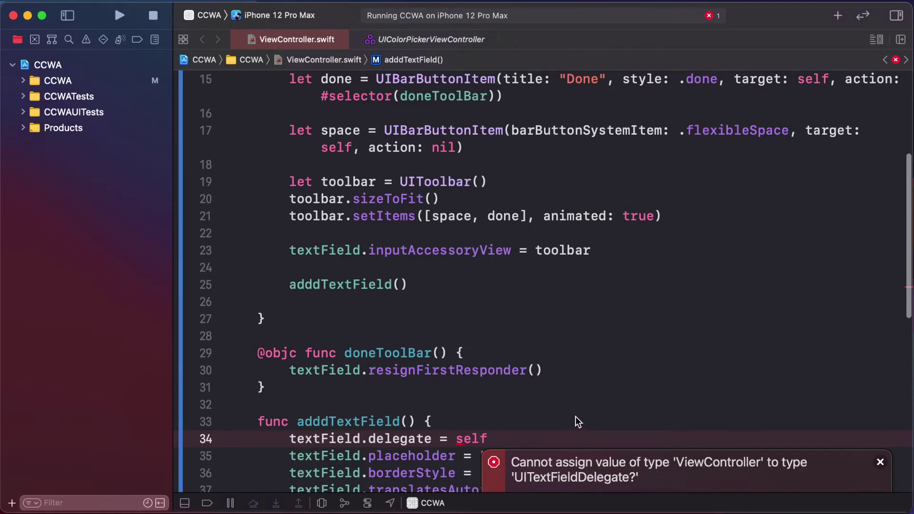
pyautogui.click(576, 353)
pyautogui.scroll(5, 577, 353)
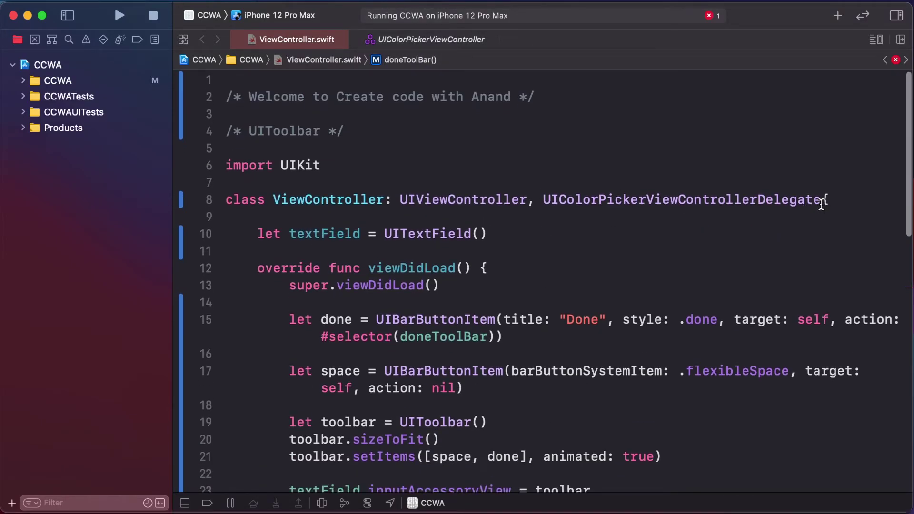
pyautogui.write(',')
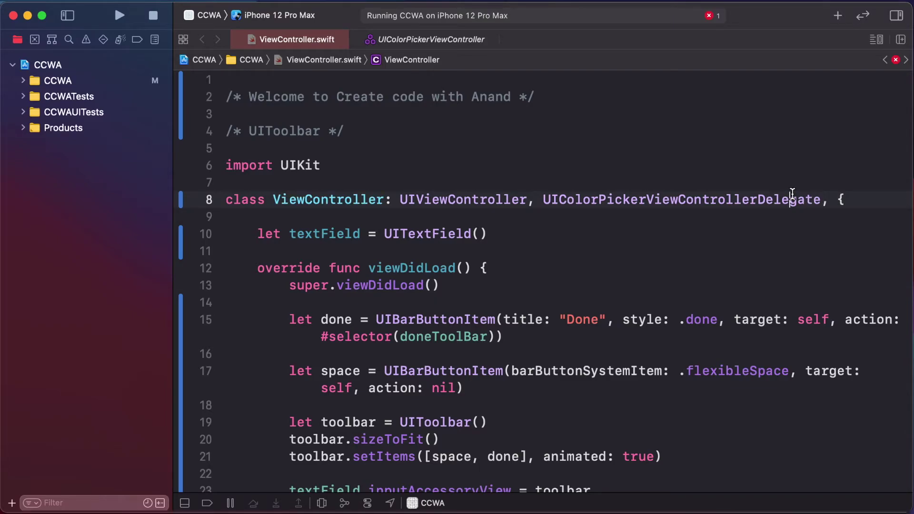
# - Replace UIColorPickerViewControllerDelegate with UITextFieldDelegate on line 8 and add blank lines after doneToolBar
pyautogui.doubleClick(791, 196)
pyautogui.press('BackSpace')
pyautogui.write('UIText')
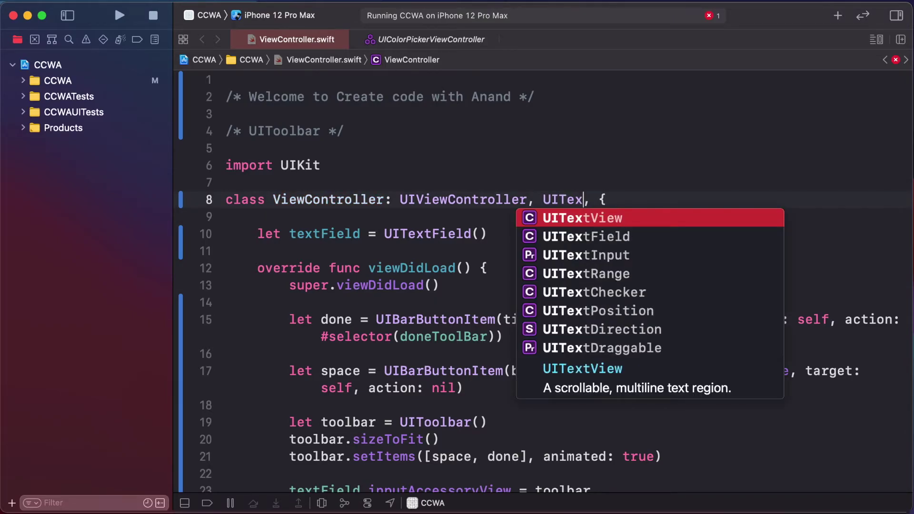
pyautogui.write('Field')
pyautogui.press('Down')
pyautogui.press('Return')
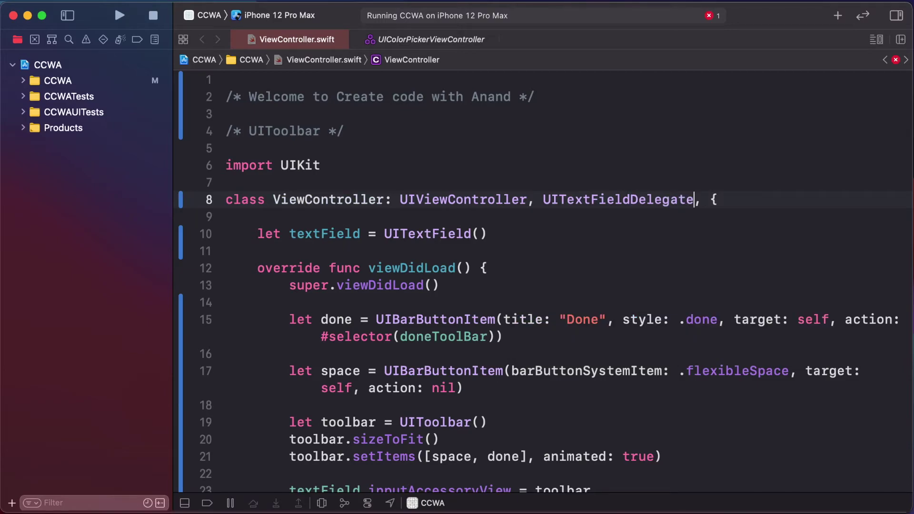
pyautogui.scroll(-3, 694, 236)
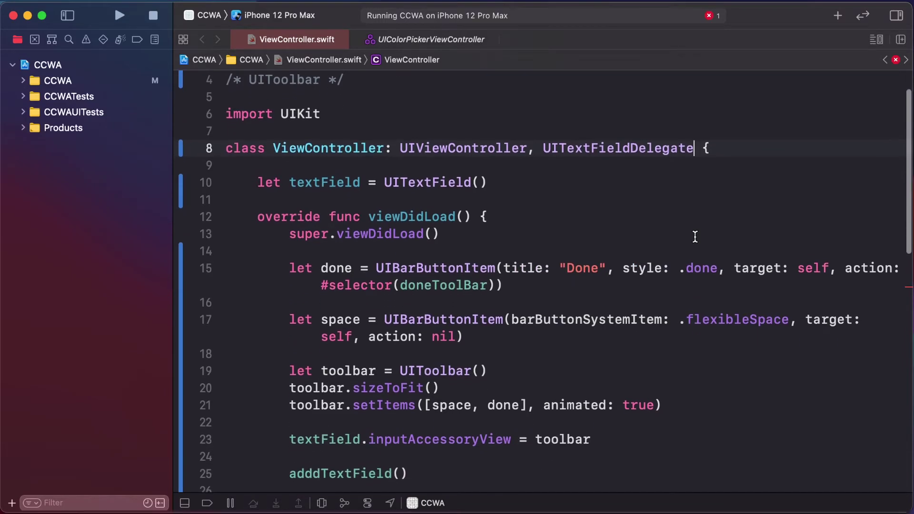
pyautogui.scroll(-5, 610, 301)
pyautogui.scroll(-2, 605, 312)
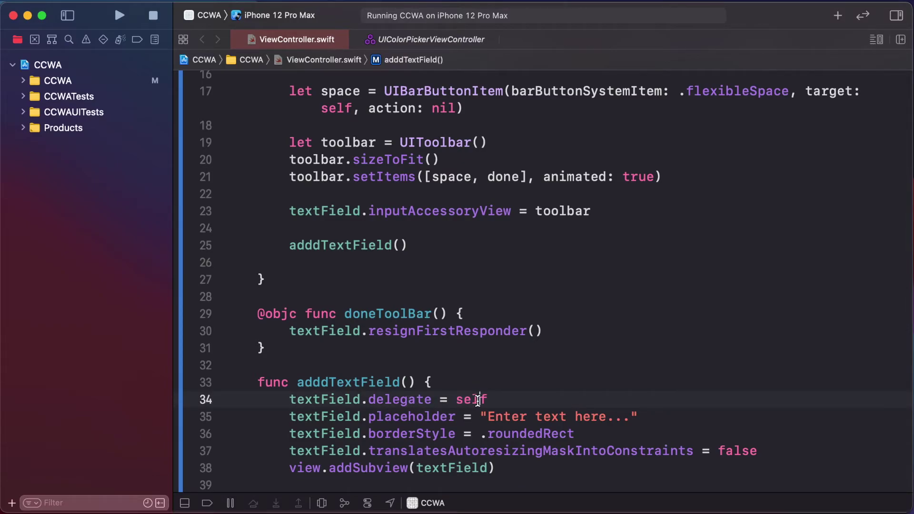
pyautogui.scroll(2, 523, 403)
pyautogui.scroll(2, 320, 342)
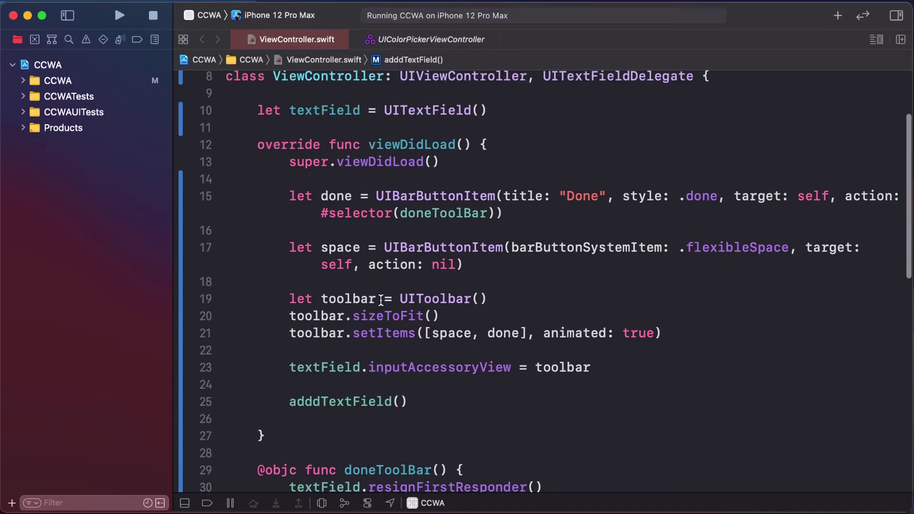
pyautogui.scroll(-2, 292, 428)
pyautogui.click(272, 372)
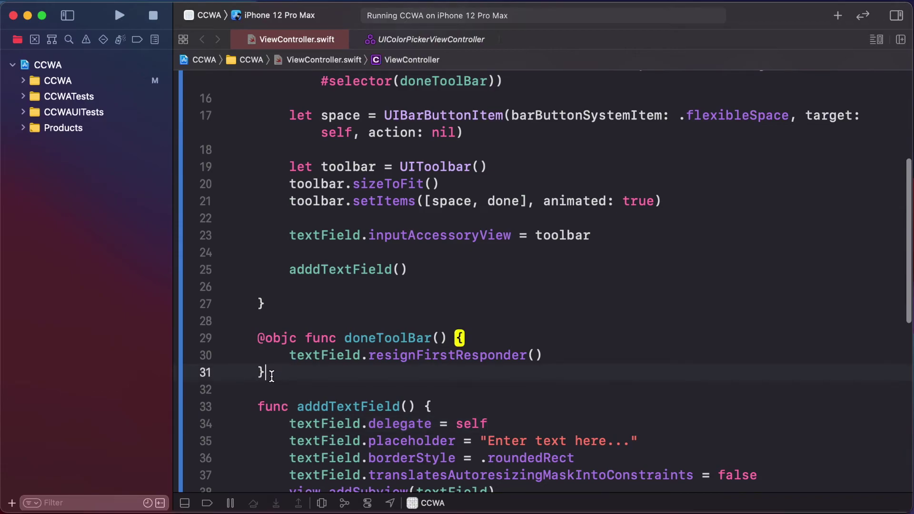
pyautogui.press('Return')
pyautogui.press('Return')
pyautogui.scroll(3, 299, 367)
pyautogui.scroll(4, 300, 368)
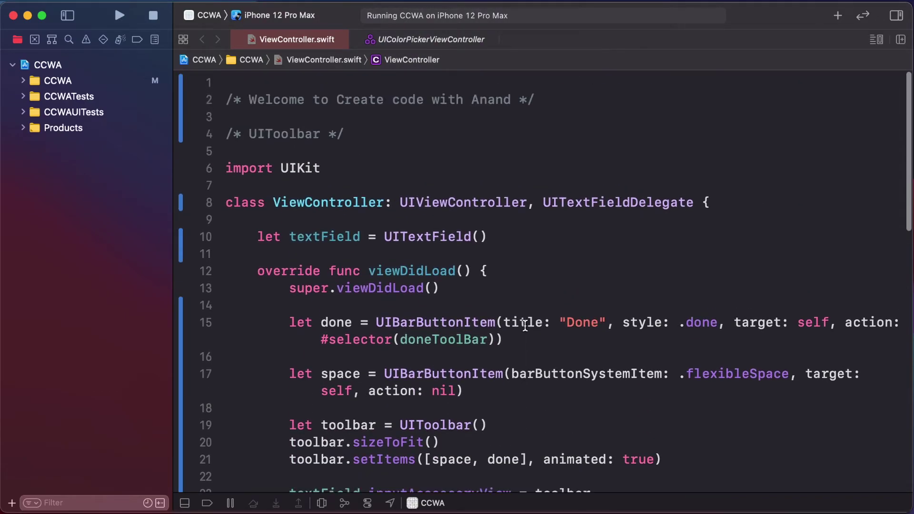
pyautogui.keyDown('super'); pyautogui.click(672, 203); pyautogui.keyUp('super')
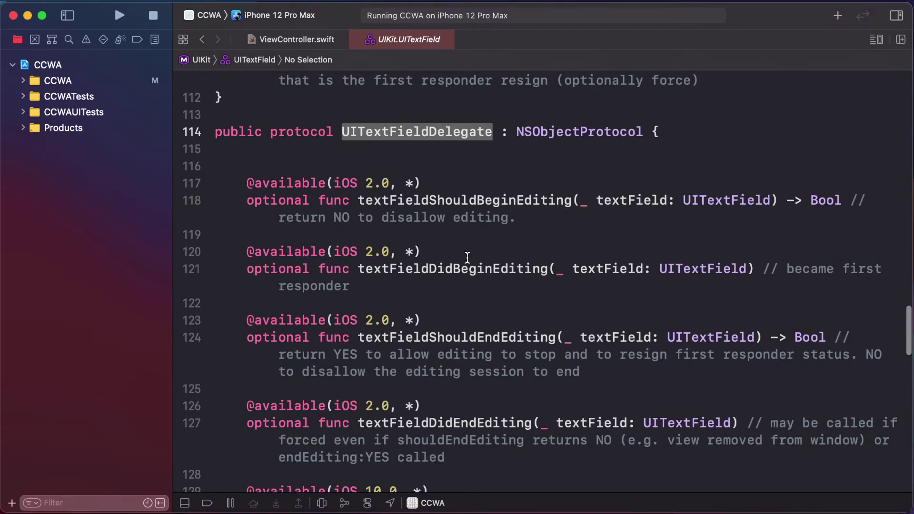
pyautogui.scroll(-3, 486, 277)
pyautogui.scroll(-2, 486, 277)
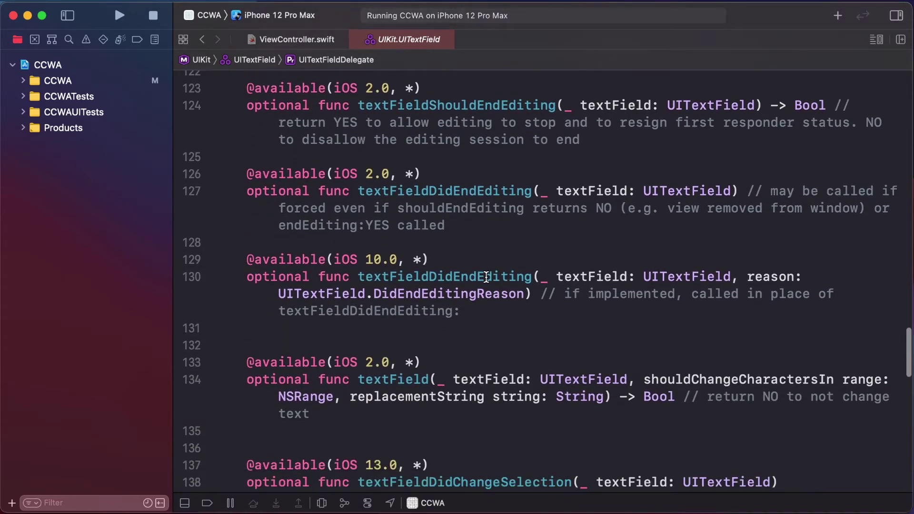
pyautogui.scroll(-2, 486, 277)
pyautogui.scroll(-2, 486, 277)
pyautogui.scroll(-4, 486, 277)
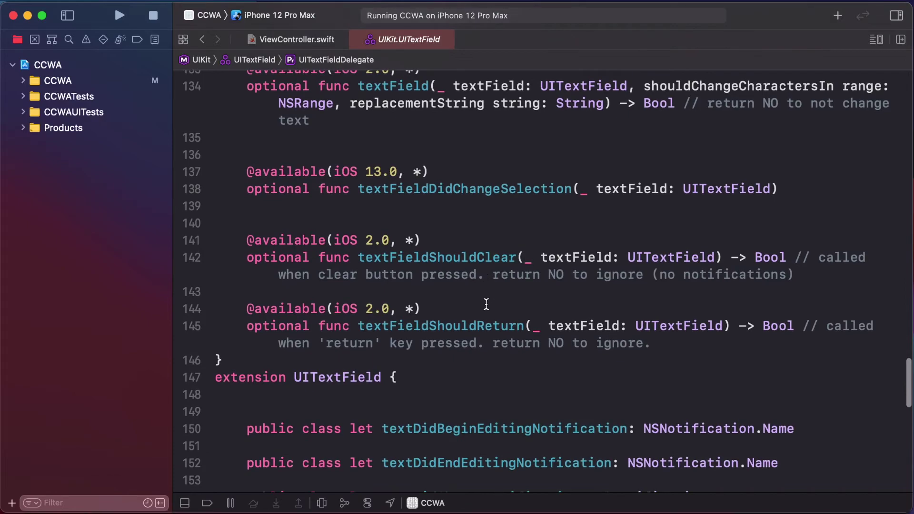
pyautogui.scroll(-6, 486, 327)
pyautogui.scroll(-2, 485, 327)
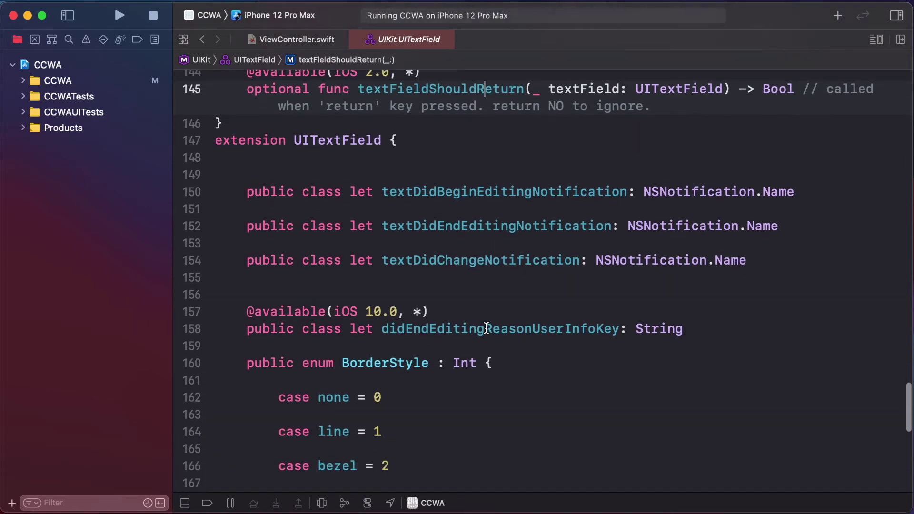
pyautogui.scroll(-4, 486, 327)
pyautogui.scroll(6, 485, 328)
pyautogui.scroll(5, 486, 327)
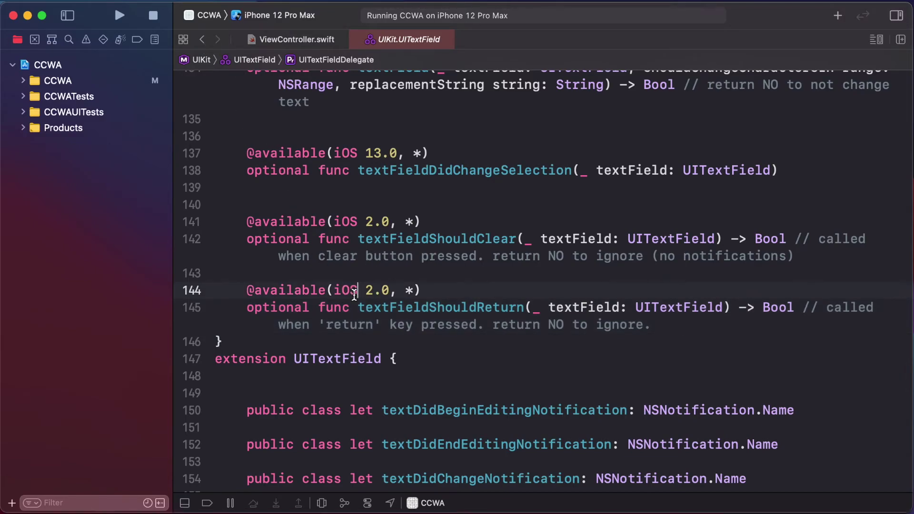
pyautogui.click(203, 34)
pyautogui.scroll(-3, 348, 355)
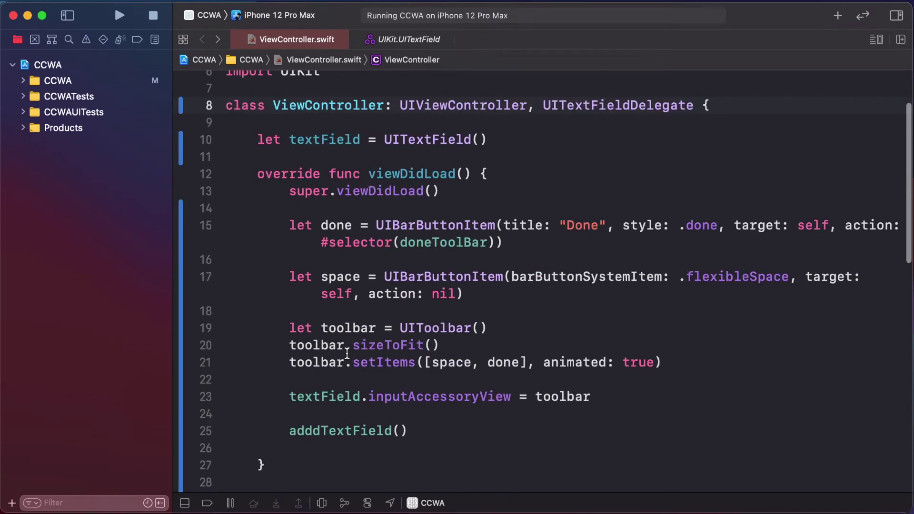
pyautogui.scroll(-8, 348, 355)
pyautogui.write('te')
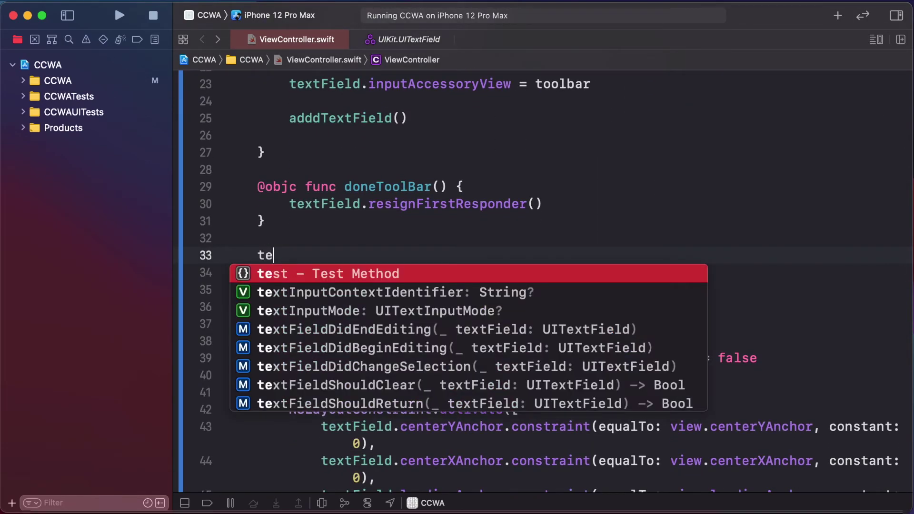
pyautogui.write('xtFiel')
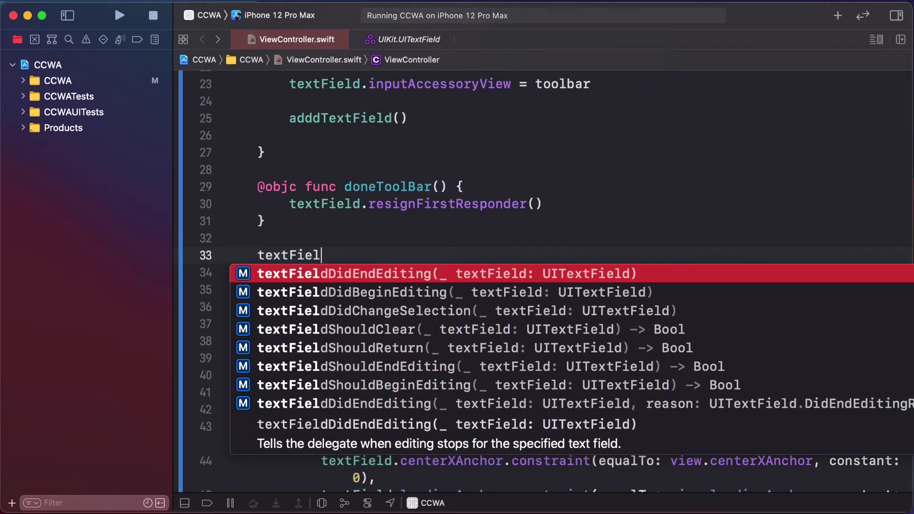
pyautogui.write('d')
# - Insert a textFieldShouldReturn stub that calls textField.resignFirstResponder() before its return
pyautogui.press('Down')
pyautogui.press('Down')
pyautogui.press('Down')
pyautogui.press('Down')
pyautogui.press('Return')
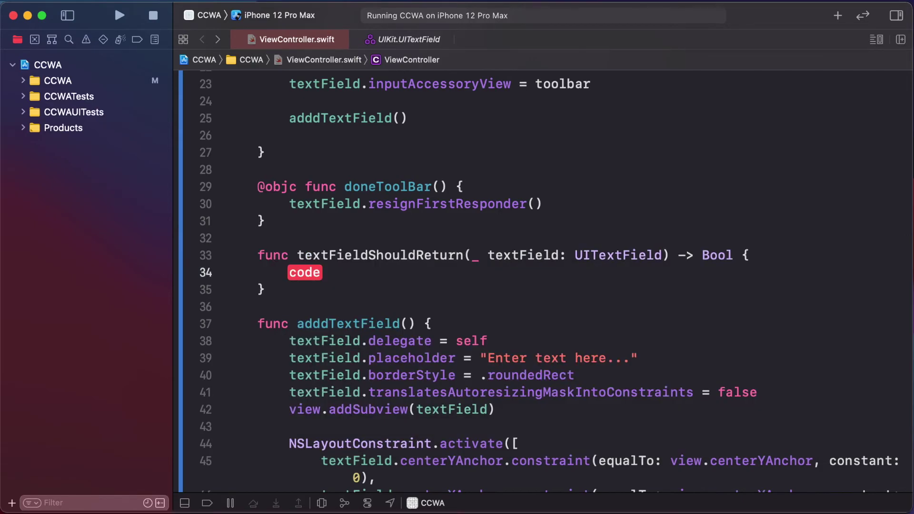
pyautogui.write('return')
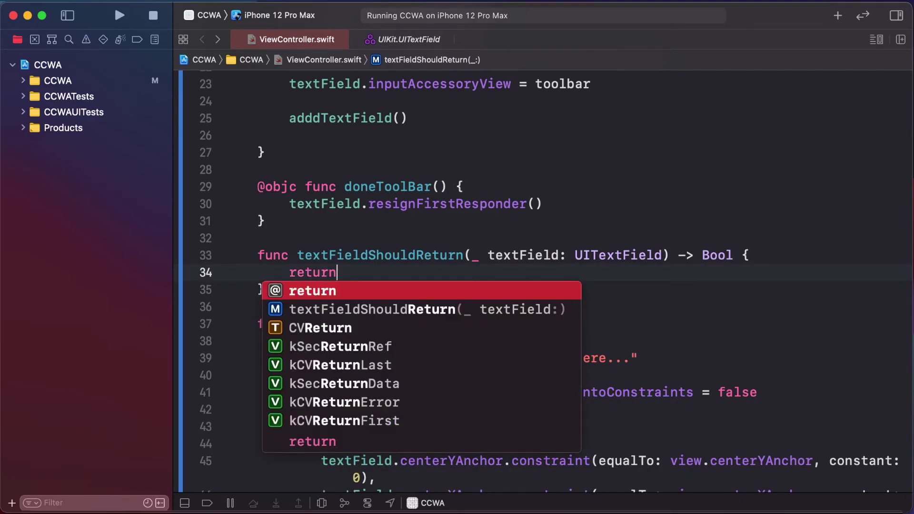
pyautogui.click(766, 255)
pyautogui.press('Return')
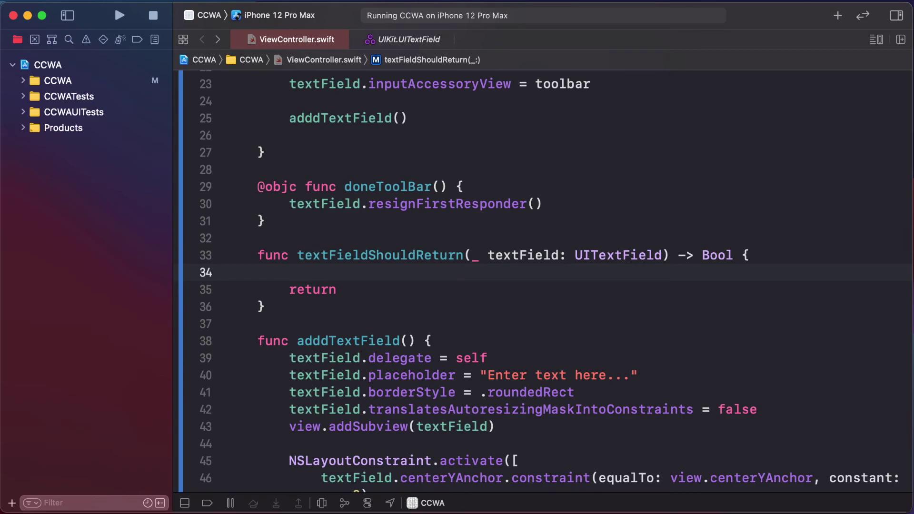
pyautogui.write('textField.re')
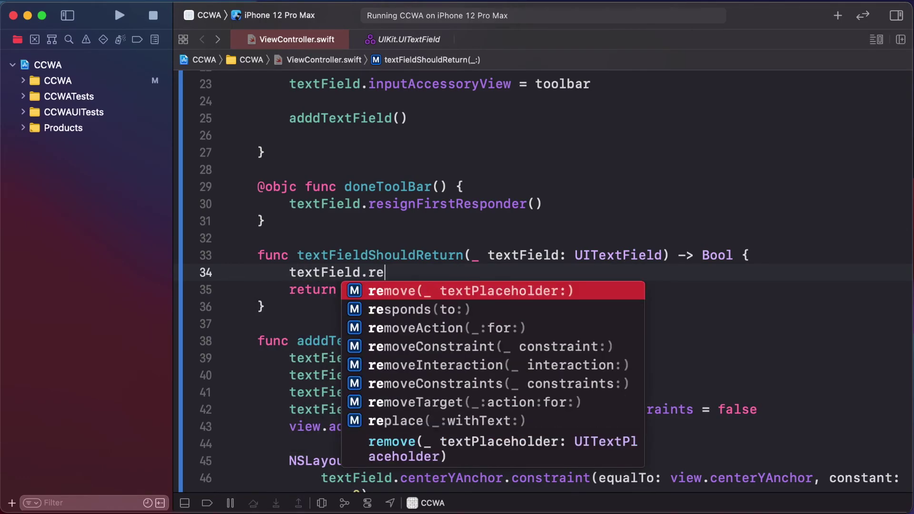
pyautogui.write('si')
pyautogui.press('Return')
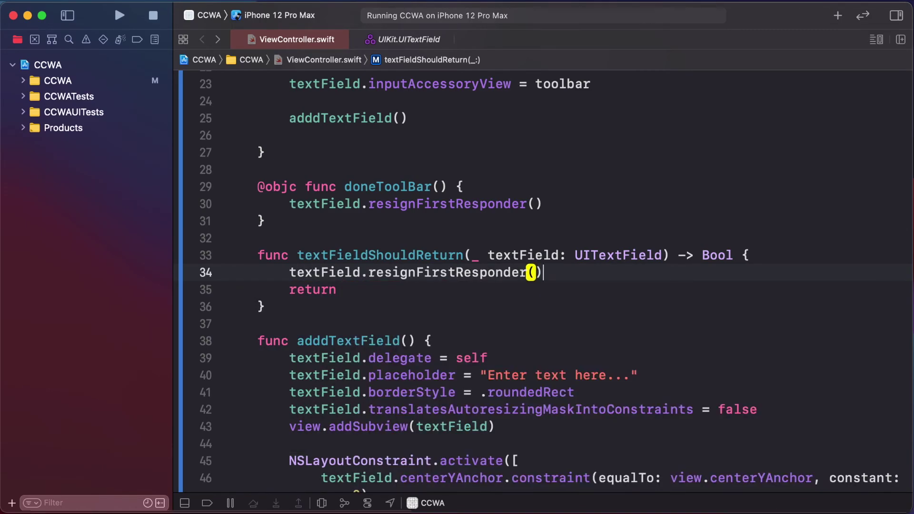
# - Run the app, fix the bare return build error, and rerun it in the simulator
pyautogui.press('super+r')
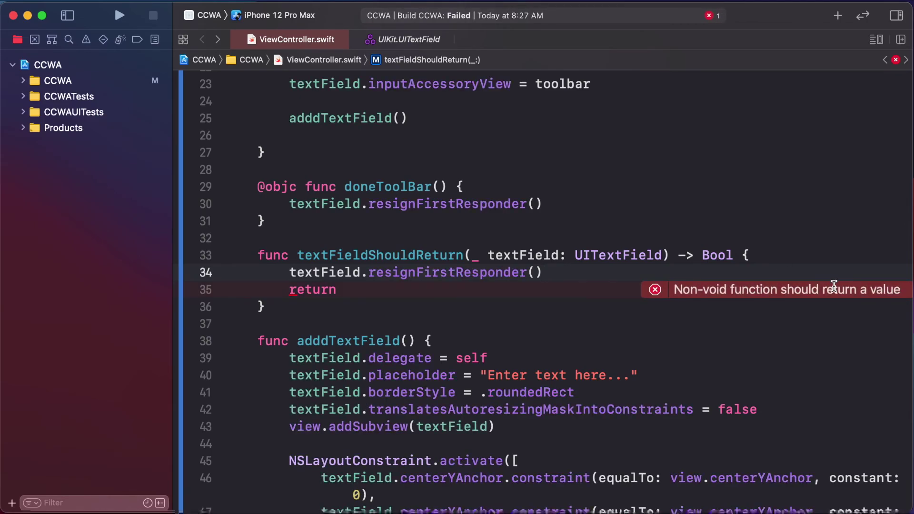
pyautogui.click(472, 280)
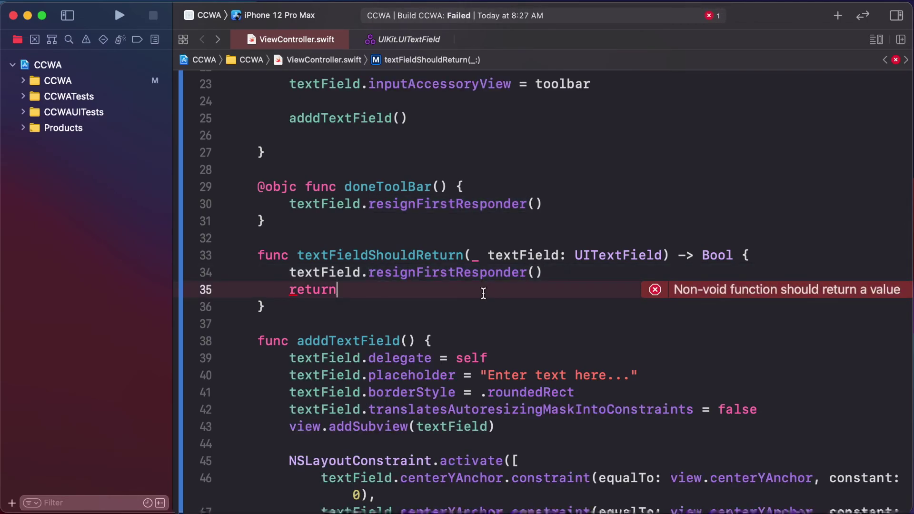
pyautogui.write('true')
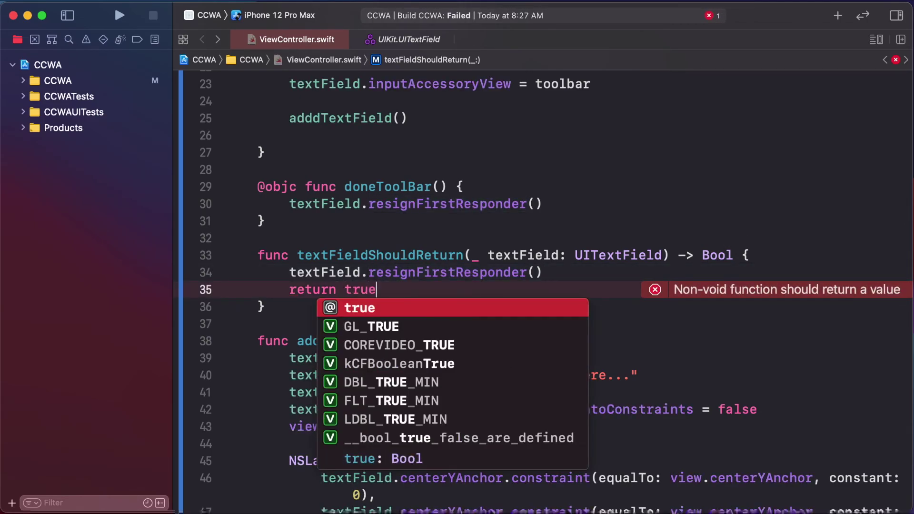
pyautogui.press('super+r')
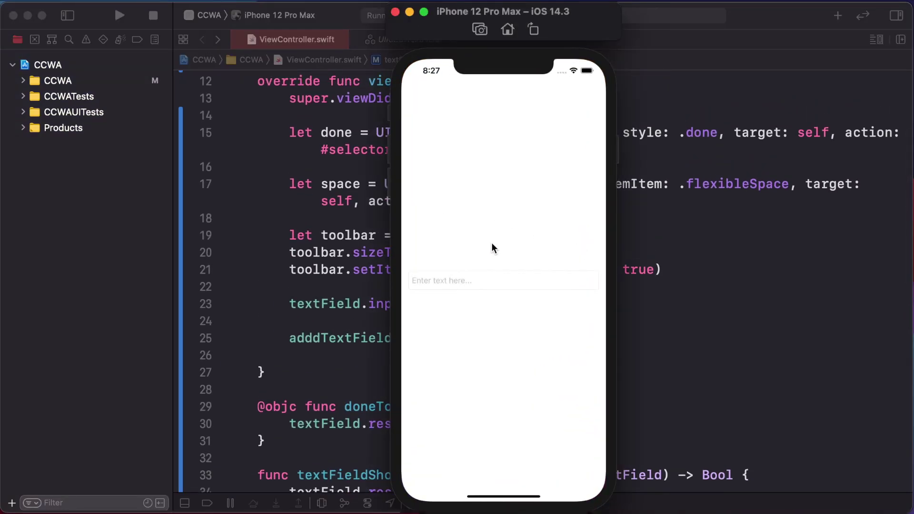
pyautogui.click(469, 279)
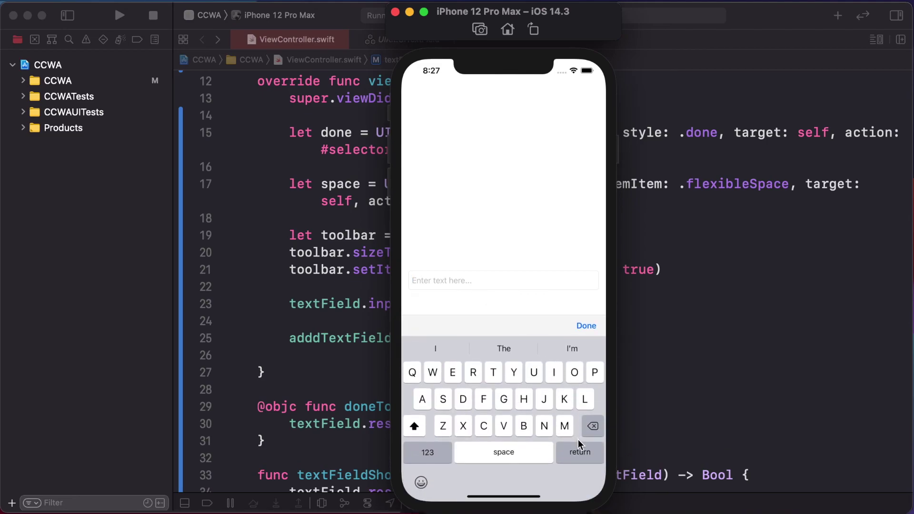
pyautogui.click(582, 452)
pyautogui.click(482, 282)
pyautogui.click(591, 326)
pyautogui.click(541, 283)
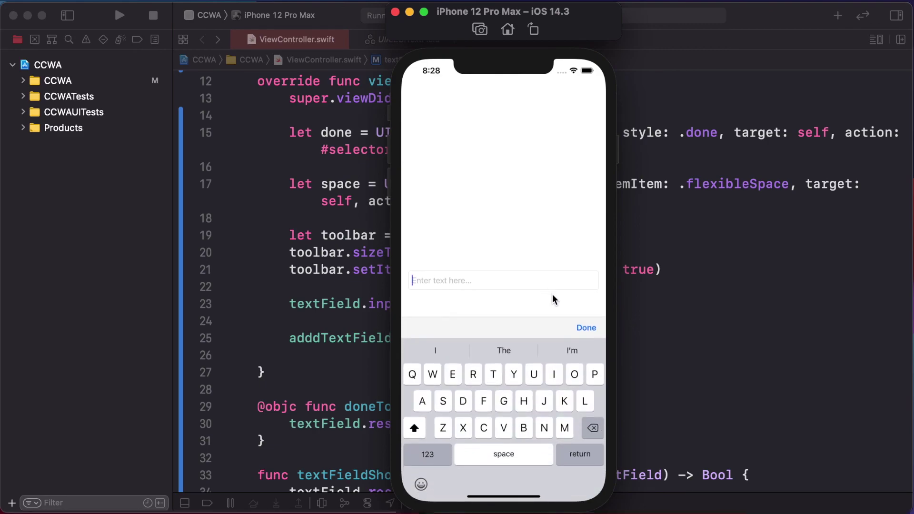
pyautogui.click(581, 326)
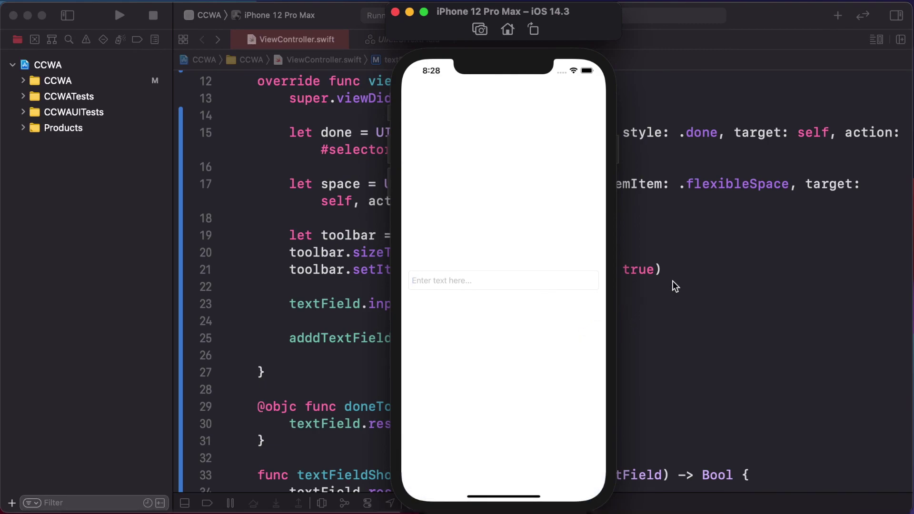